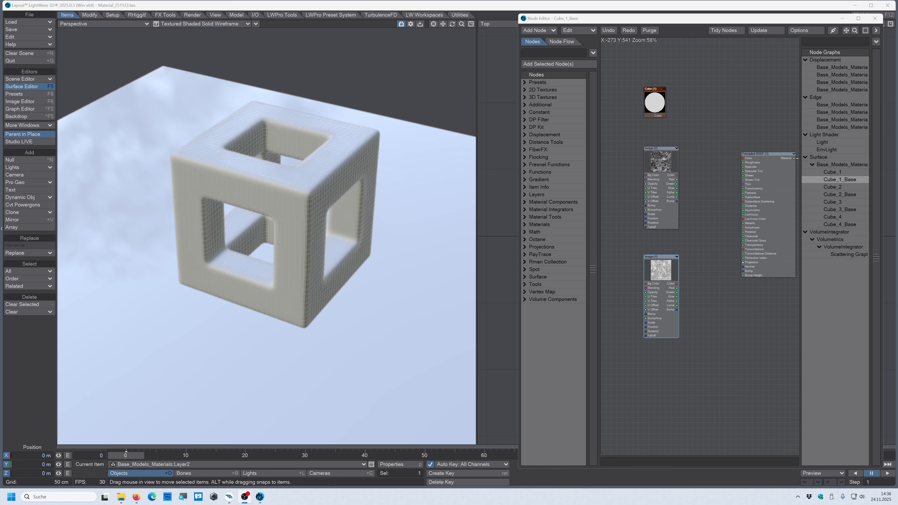
Switch the perspective view's display mode to VPR so the cube scene renders live
{"action": "left_click", "coordinate": [202, 24]}
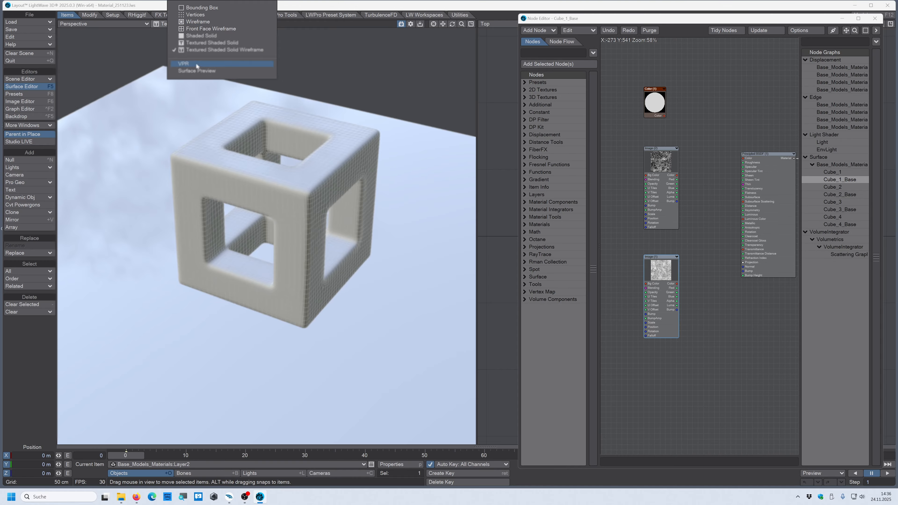
{"action": "left_click", "coordinate": [199, 64]}
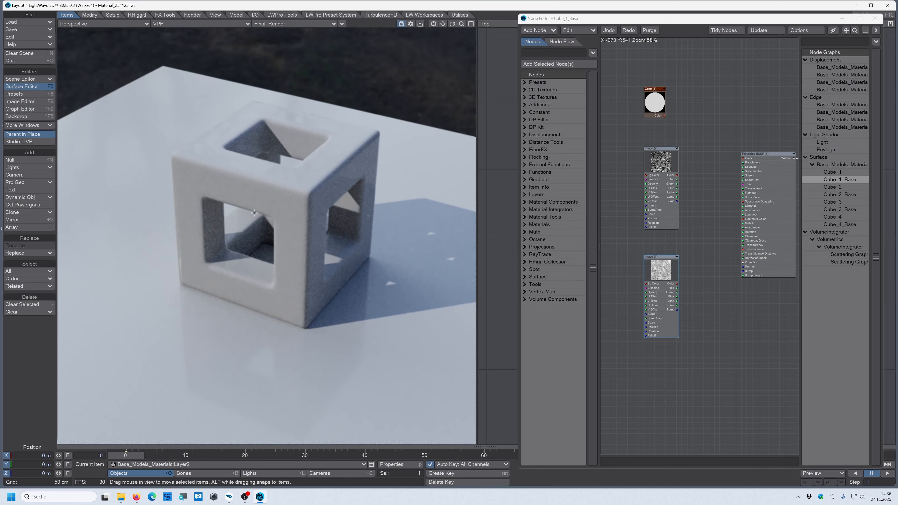
Set the Cube_1_Base Principled BSDF to 0% roughness, 0% specular and 100% metallic
{"action": "double_click", "coordinate": [768, 154]}
{"action": "left_click_drag", "start_coordinate": [764, 109], "coordinate": [742, 109]}
{"action": "left_click_drag", "start_coordinate": [763, 120], "coordinate": [743, 121]}
{"action": "left_click_drag", "start_coordinate": [763, 275], "coordinate": [798, 275]}
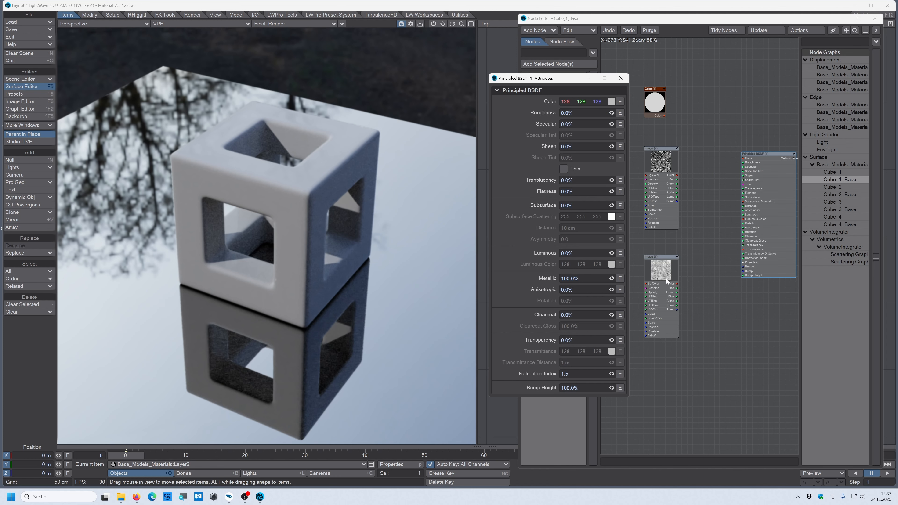
Connect the Luma output of Image (1) to the Principled BSDF's Roughness and inspect the ground reflection from a lower angle
{"action": "mouse_move", "coordinate": [667, 282]}
{"action": "left_mouse_down"}
{"action": "mouse_move", "coordinate": [684, 282]}
{"action": "mouse_move", "coordinate": [660, 280]}
{"action": "left_mouse_up"}
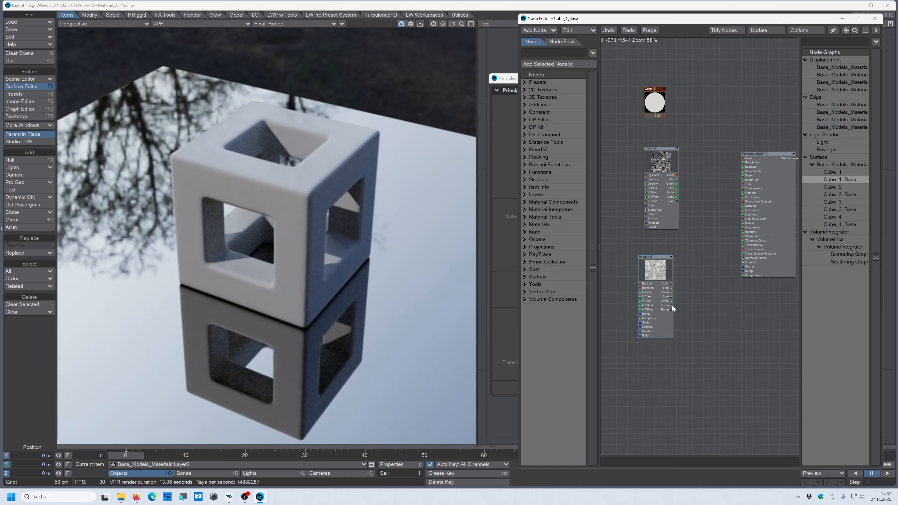
{"action": "left_click_drag", "start_coordinate": [671, 306], "coordinate": [743, 162]}
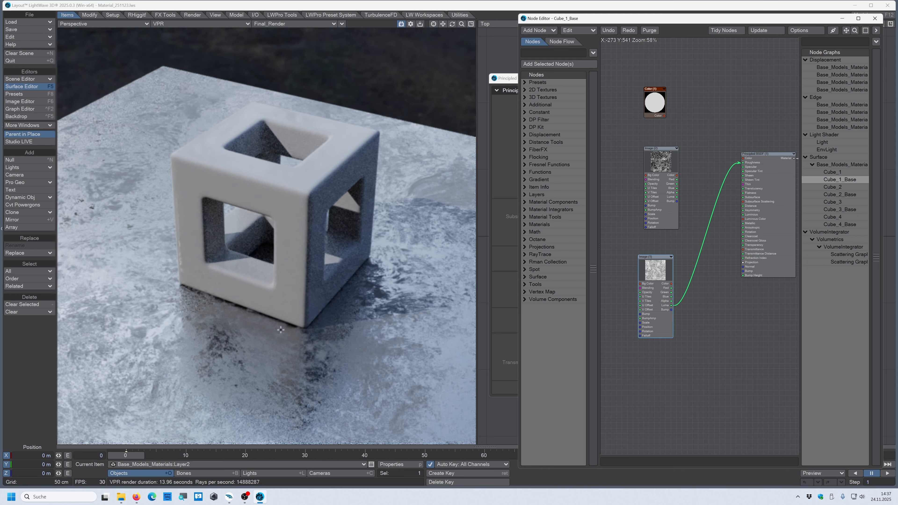
{"action": "left_click_drag", "start_coordinate": [292, 333], "coordinate": [288, 288], "text": "alt"}
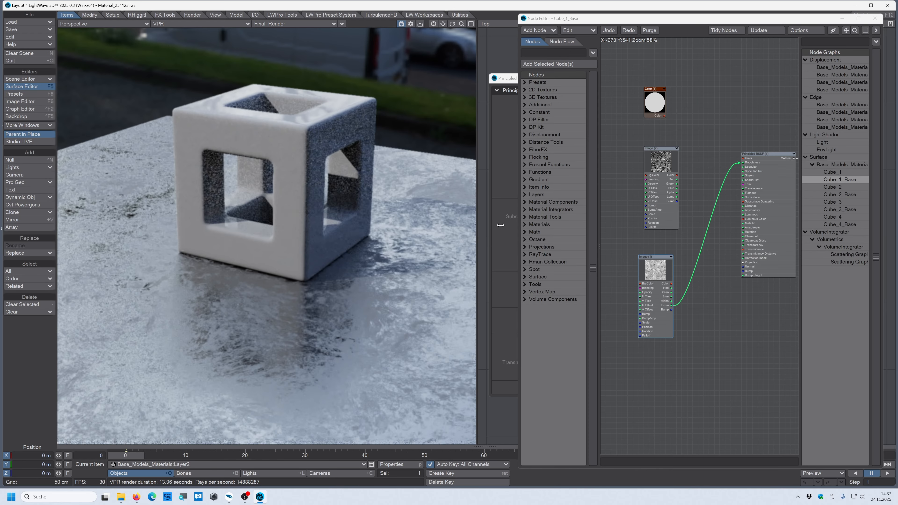
Disconnect Image (1) from the Principled BSDF's Roughness and move both image nodes farther away from the material node
{"action": "left_click_drag", "start_coordinate": [655, 276], "coordinate": [651, 276]}
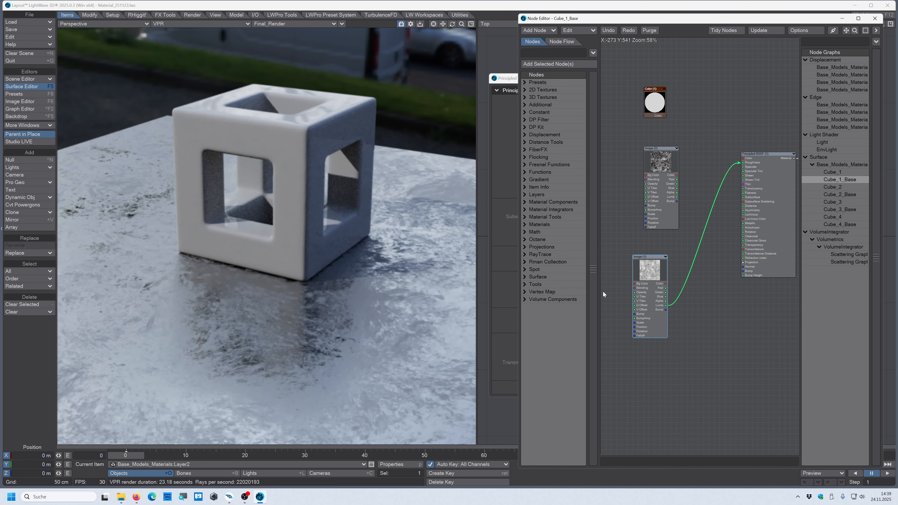
{"action": "left_click_drag", "start_coordinate": [665, 158], "coordinate": [649, 149]}
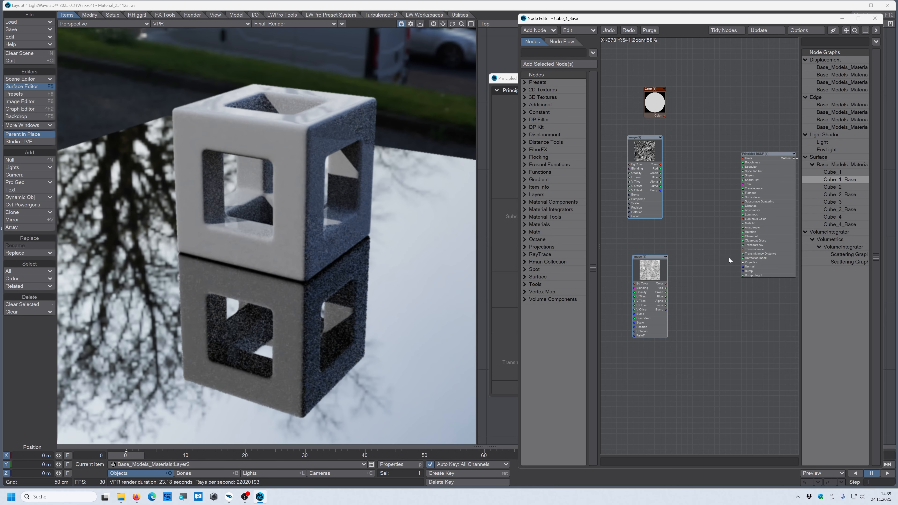
{"action": "double_click", "coordinate": [748, 167]}
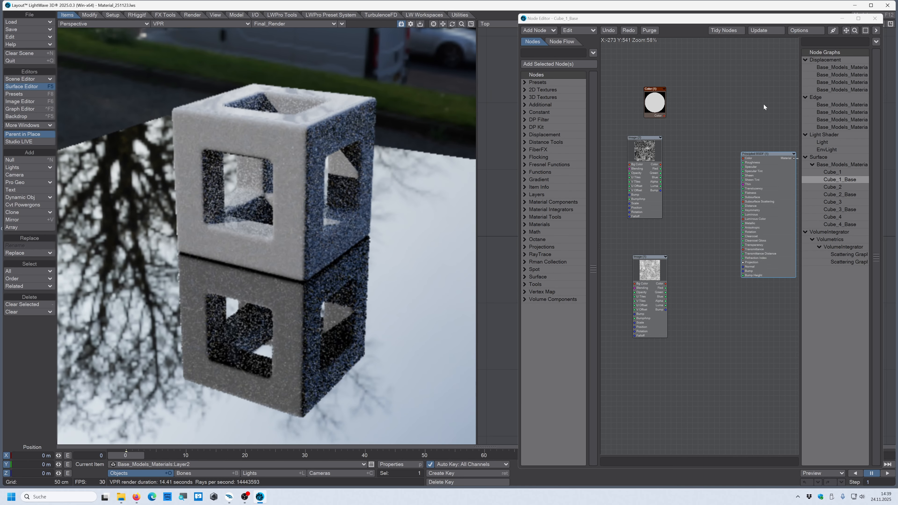
Set the Principled BSDF's Clearcoat to 100% and its Clearcoat Gloss to 0%
{"action": "double_click", "coordinate": [760, 154]}
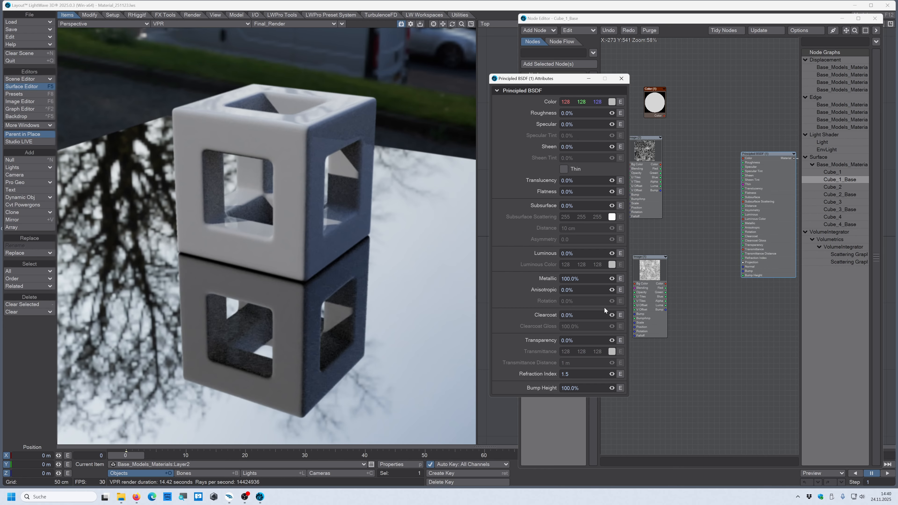
{"action": "left_click_drag", "start_coordinate": [612, 315], "coordinate": [523, 325]}
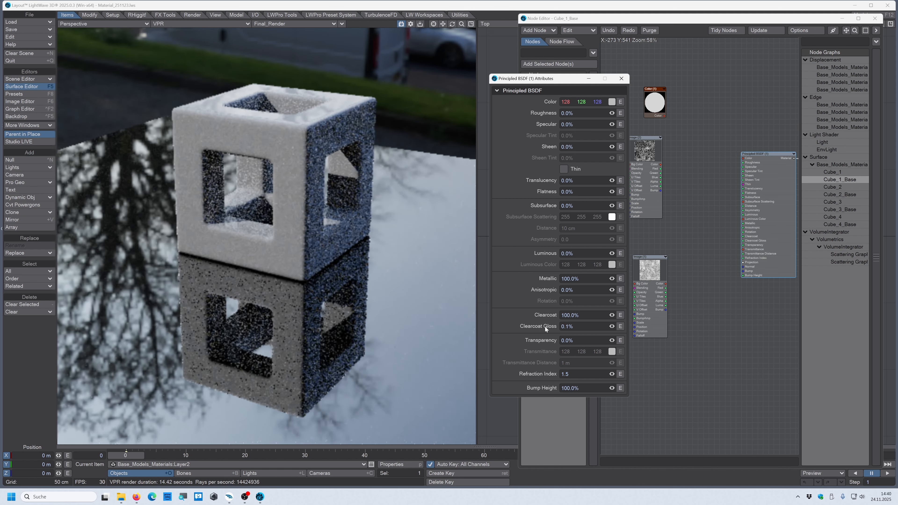
{"action": "left_click_drag", "start_coordinate": [611, 327], "coordinate": [601, 326]}
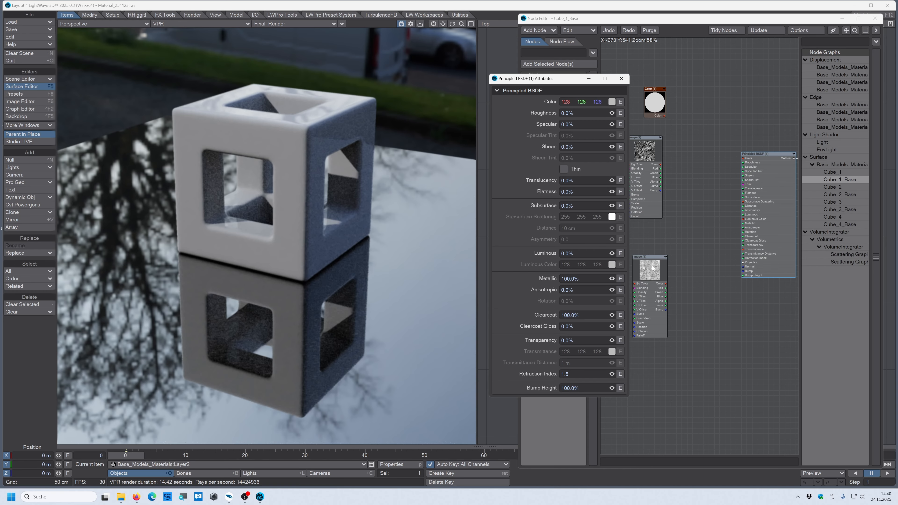
{"action": "left_click", "coordinate": [621, 78]}
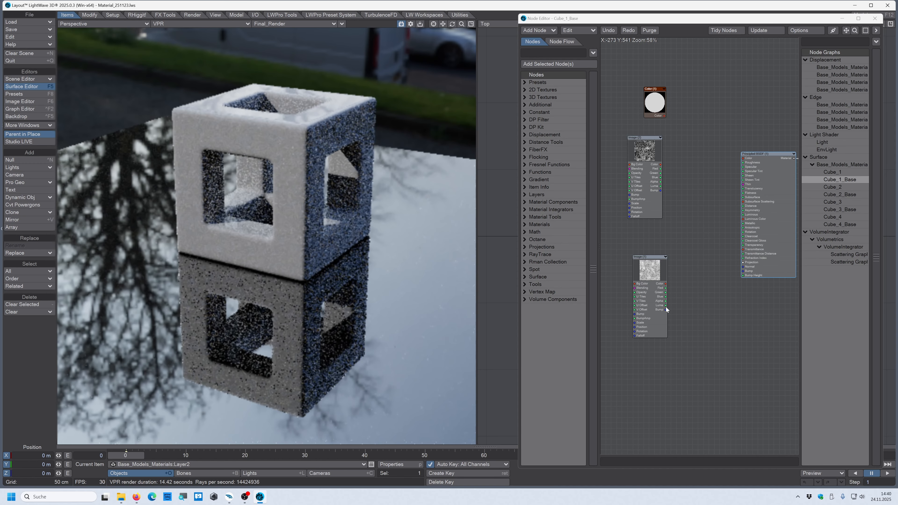
Connect the Luma output of Image (1) to the Principled BSDF's Clearcoat input
{"action": "left_click_drag", "start_coordinate": [666, 306], "coordinate": [667, 307]}
{"action": "left_click_drag", "start_coordinate": [699, 277], "coordinate": [744, 237]}
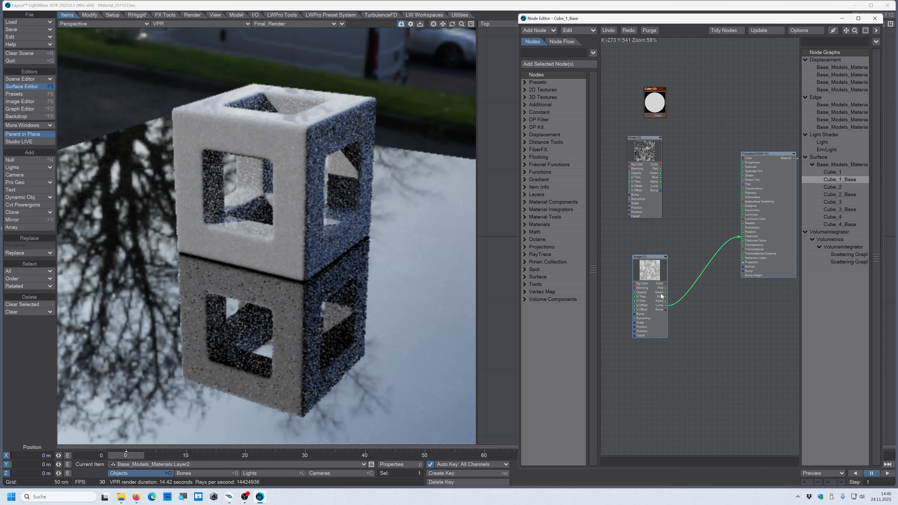
{"action": "scroll", "coordinate": [661, 293], "scroll_direction": "up", "scroll_amount": 2}
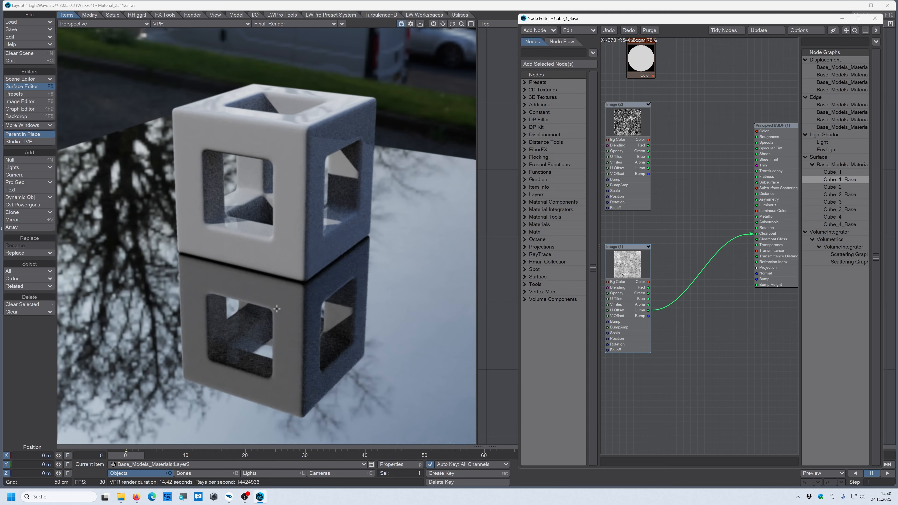
Add a scalar Multiply node and insert it between Image (1)'s Luma output and the Clearcoat input
{"action": "left_click", "coordinate": [688, 84]}
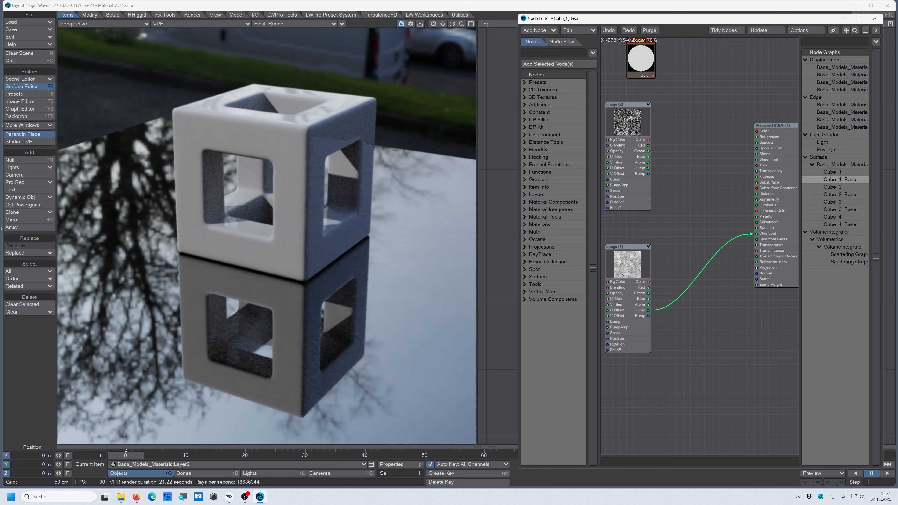
{"action": "type", "text": "mul"}
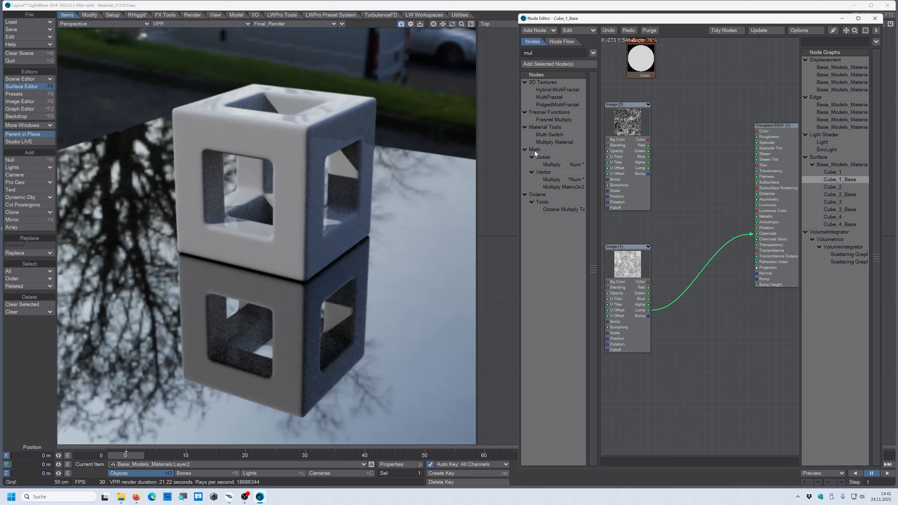
{"action": "double_click", "coordinate": [550, 164]}
{"action": "left_click_drag", "start_coordinate": [699, 242], "coordinate": [755, 234]}
{"action": "left_click_drag", "start_coordinate": [688, 311], "coordinate": [688, 253]}
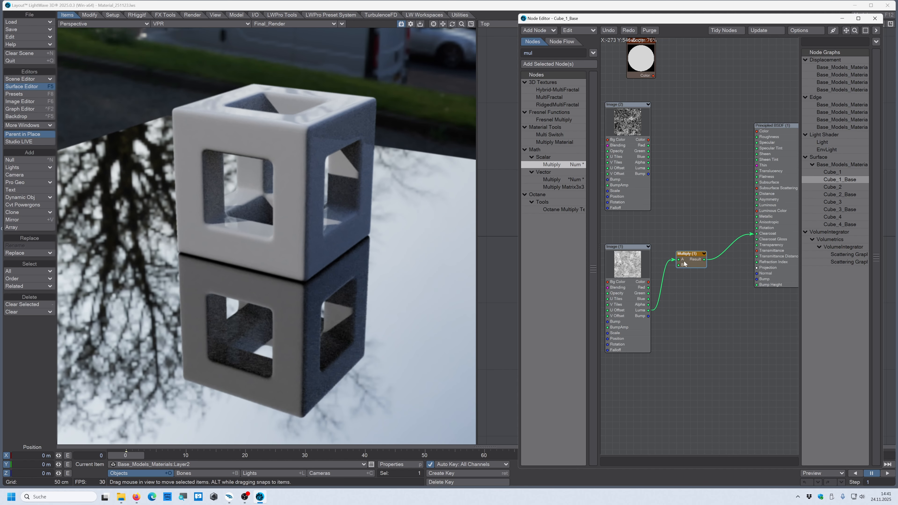
Set the Multiply node's B value to 15 and inspect the ground's clearcoat reflections from several viewpoints
{"action": "double_click", "coordinate": [693, 255]}
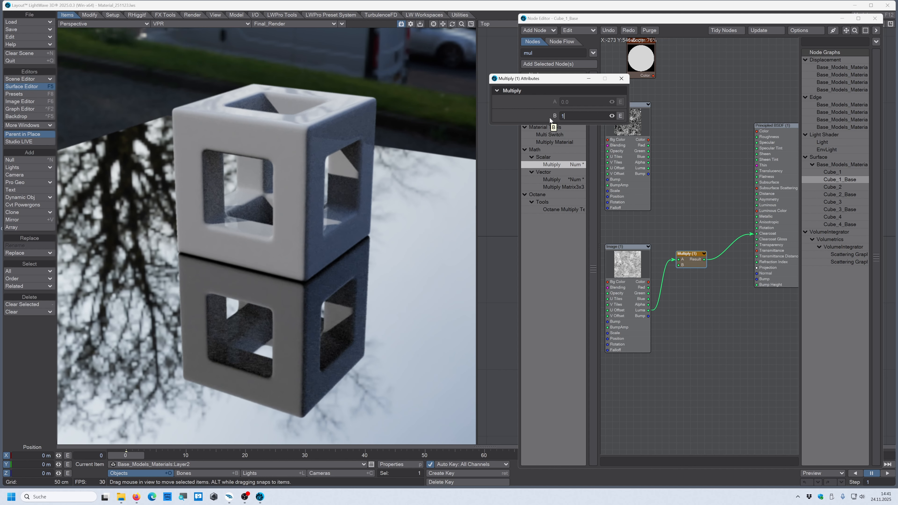
{"action": "key", "text": "Return"}
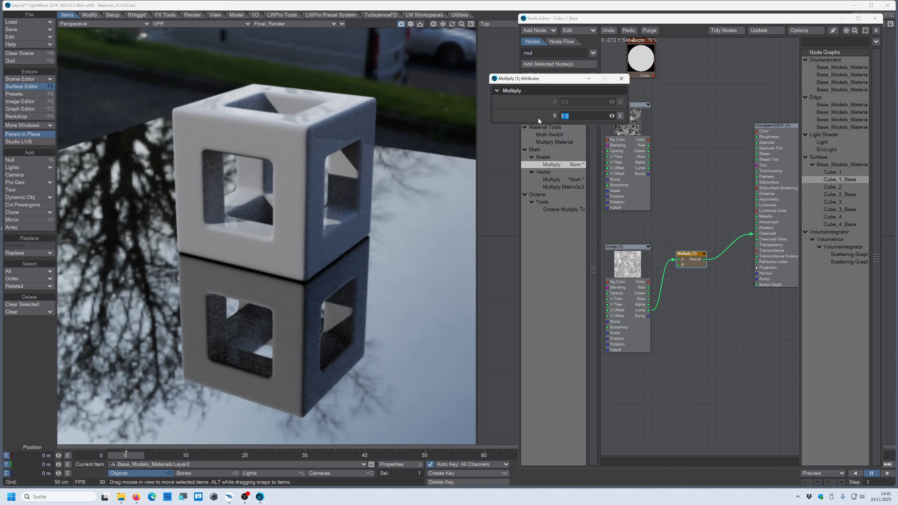
{"action": "type", "text": "15"}
{"action": "key", "text": "Return"}
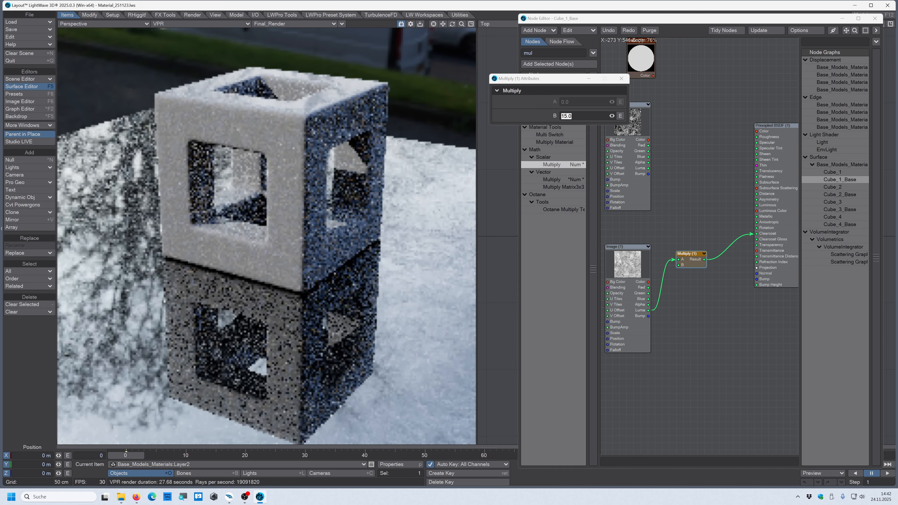
{"action": "left_click_drag", "start_coordinate": [453, 24], "coordinate": [369, 151]}
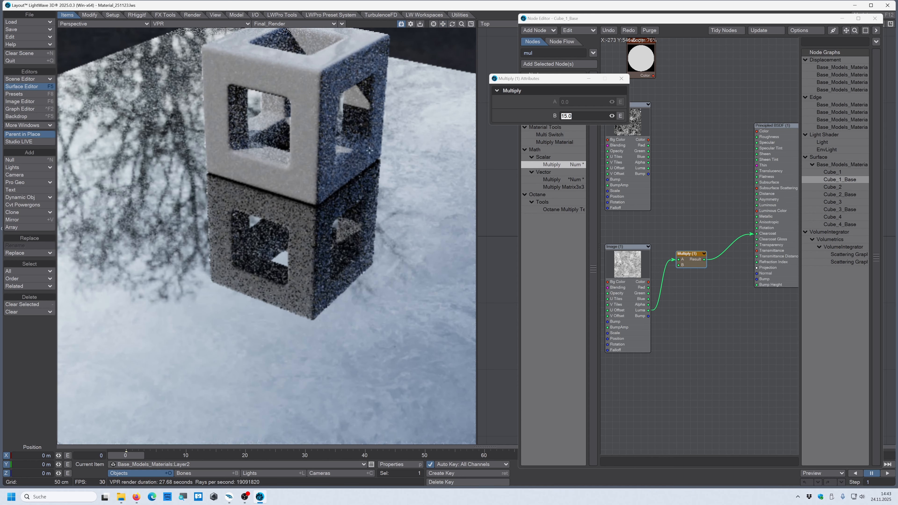
{"action": "left_click_drag", "start_coordinate": [319, 262], "coordinate": [418, 229], "text": "ctrl+alt"}
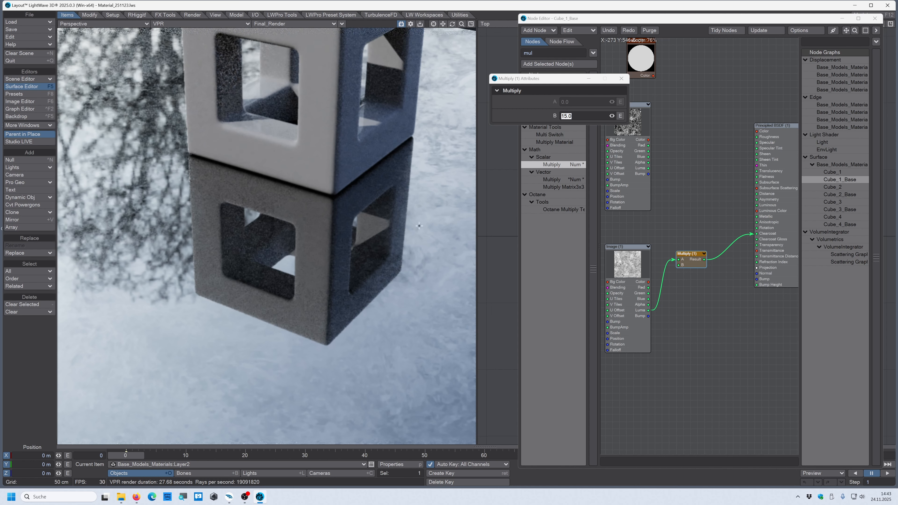
{"action": "left_click_drag", "start_coordinate": [358, 205], "coordinate": [303, 223], "text": "ctrl+alt"}
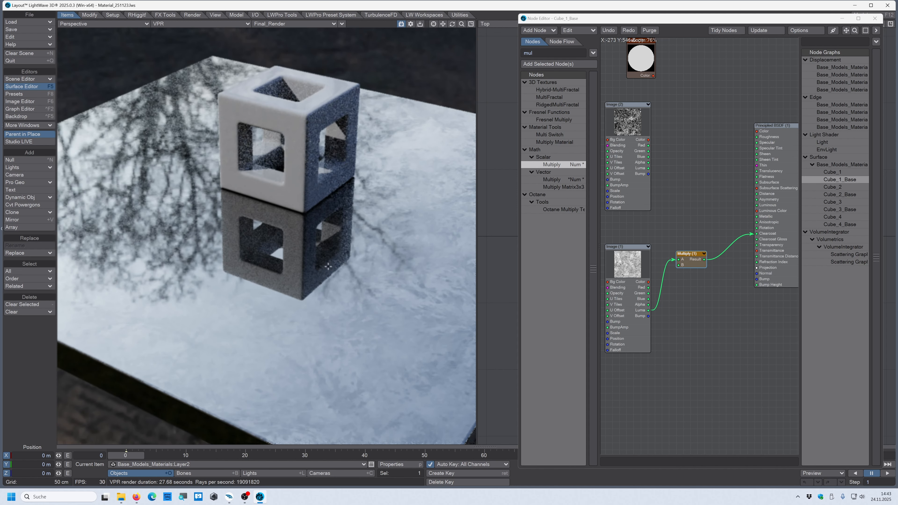
Set the Principled BSDF to 0% metallic and 100% transparency, and inspect the ground slab from the side
{"action": "double_click", "coordinate": [776, 126]}
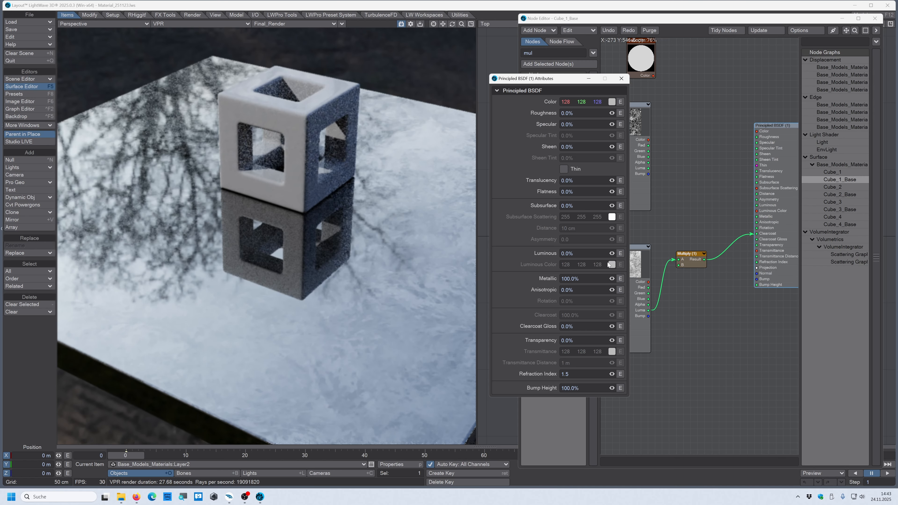
{"action": "left_click_drag", "start_coordinate": [613, 279], "coordinate": [580, 278]}
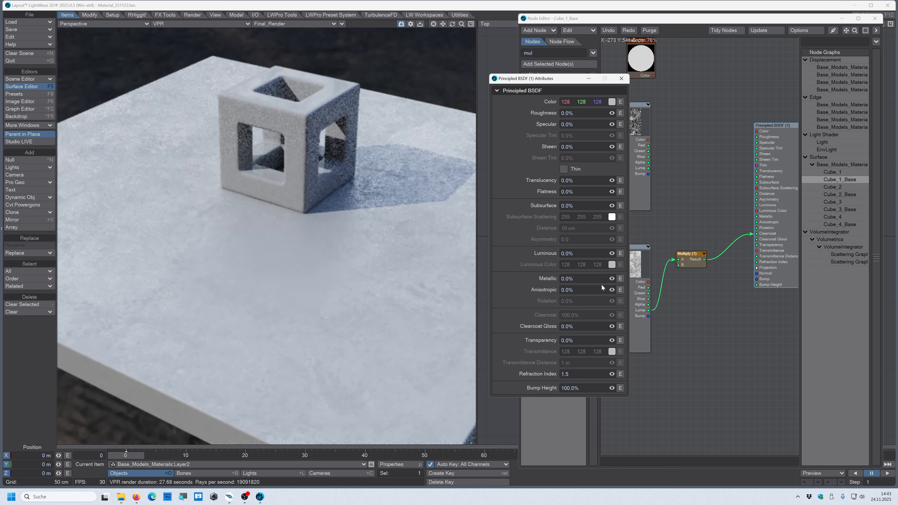
{"action": "left_click_drag", "start_coordinate": [612, 340], "coordinate": [651, 340]}
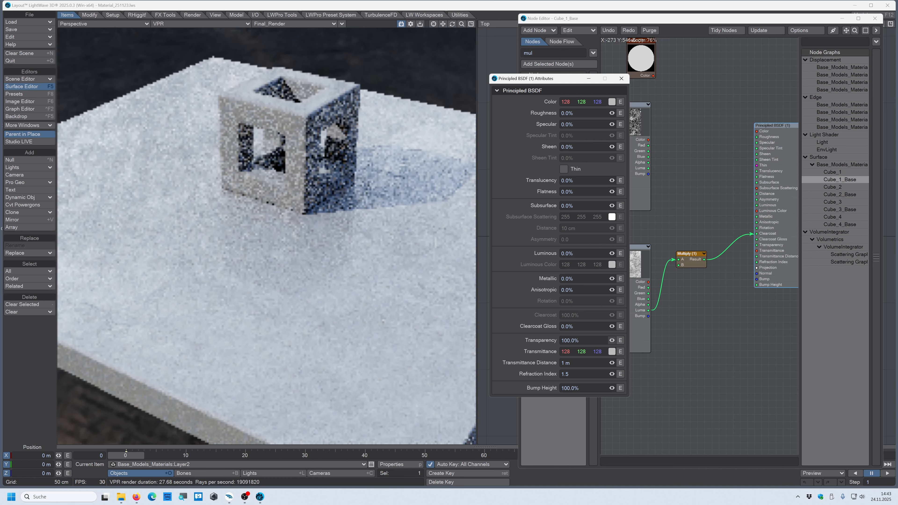
{"action": "left_click_drag", "start_coordinate": [282, 304], "coordinate": [304, 252], "text": "alt"}
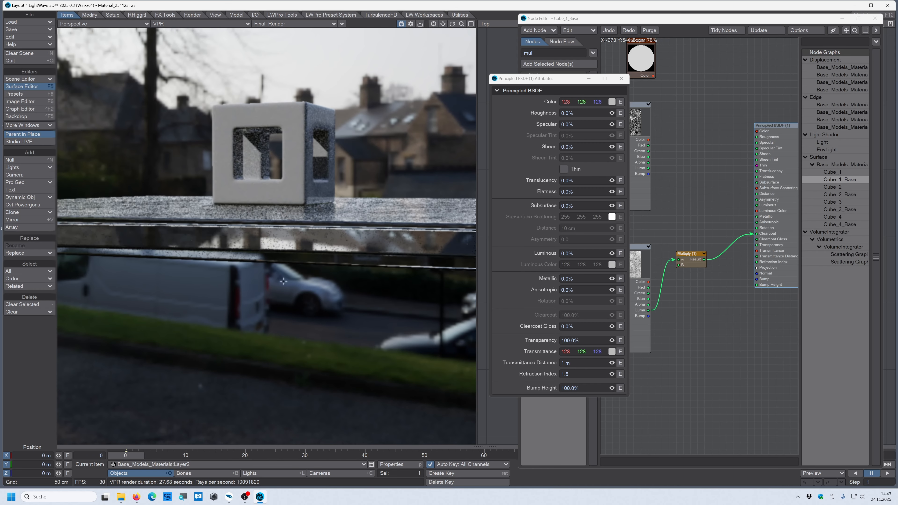
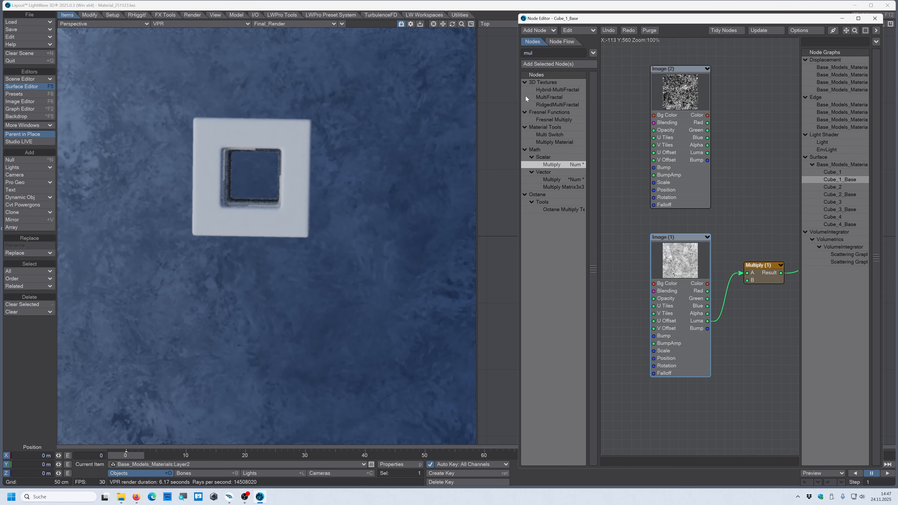
Add a scalar Fresnel node ahead of Image (1) and connect it to the image node's Opacity input
{"action": "double_click", "coordinate": [528, 53]}
{"action": "type", "text": "fre"}
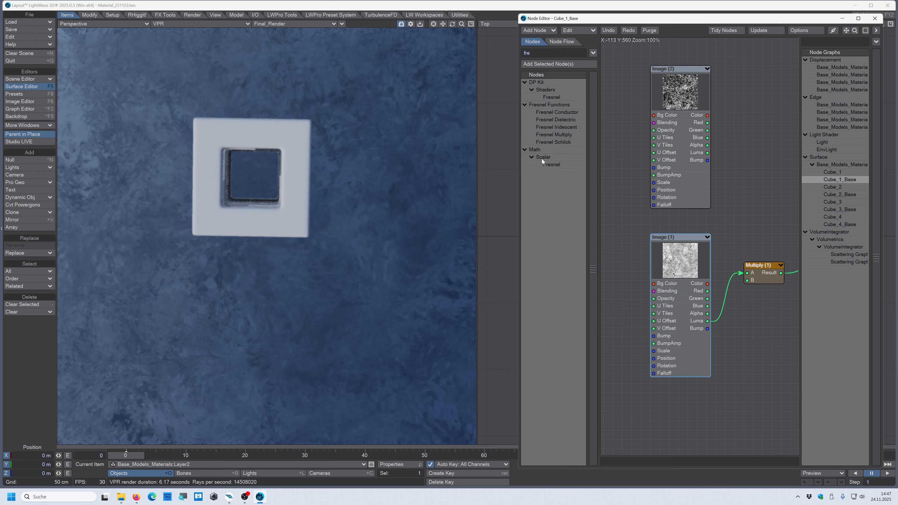
{"action": "double_click", "coordinate": [551, 164]}
{"action": "left_click_drag", "start_coordinate": [708, 235], "coordinate": [612, 283]}
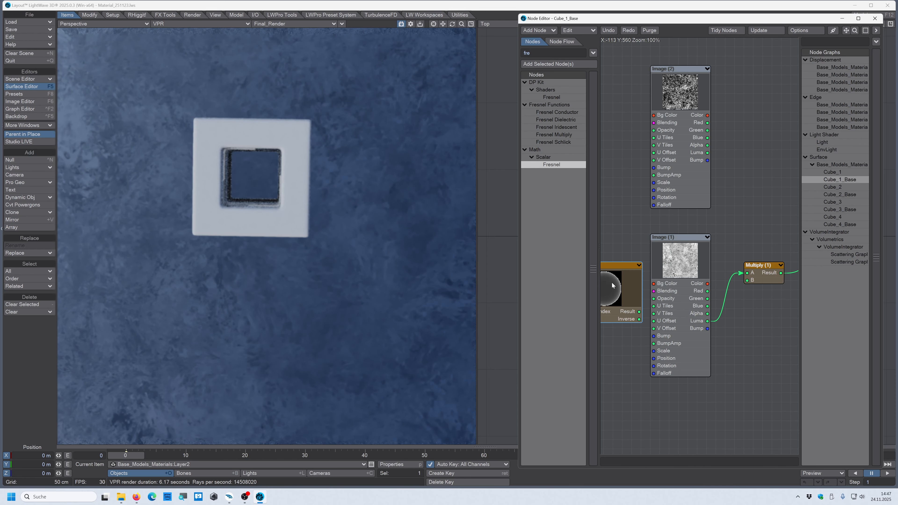
{"action": "middle_click_drag", "start_coordinate": [634, 359], "coordinate": [693, 339]}
{"action": "left_click_drag", "start_coordinate": [689, 274], "coordinate": [712, 277]}
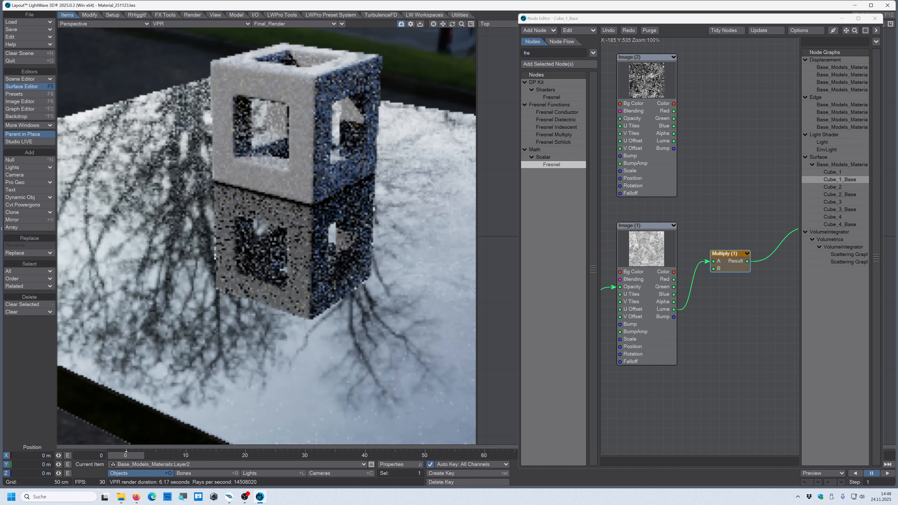
Raise the Principled BSDF's roughness to 8.7% while viewing the sun's reflection on the ground
{"action": "left_click_drag", "start_coordinate": [262, 241], "coordinate": [282, 330], "text": "alt"}
{"action": "left_click_drag", "start_coordinate": [340, 145], "coordinate": [298, 79], "text": "alt"}
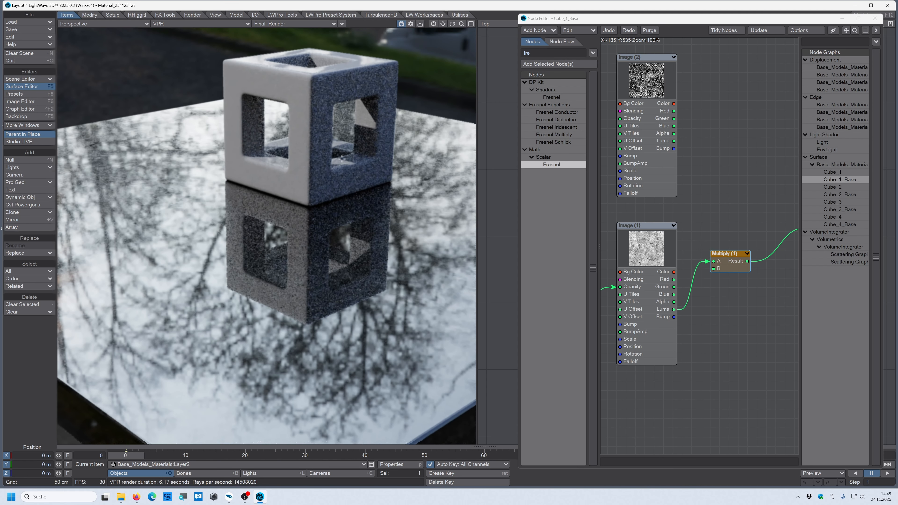
{"action": "left_click_drag", "start_coordinate": [298, 79], "coordinate": [440, 94], "text": "alt"}
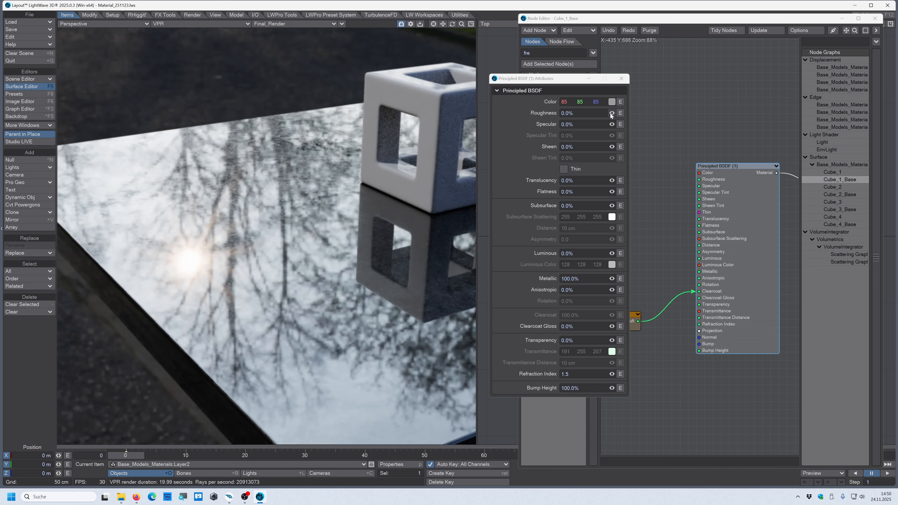
{"action": "left_click_drag", "start_coordinate": [610, 113], "coordinate": [615, 113]}
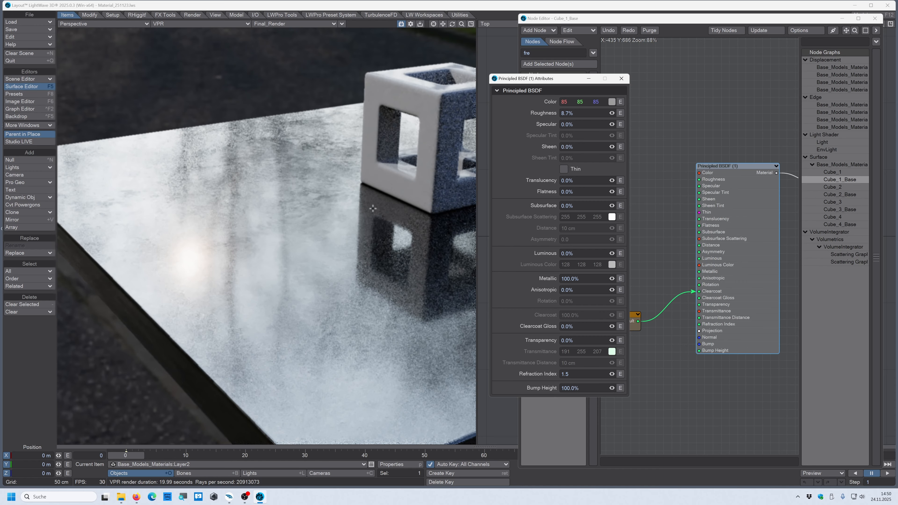
Disconnect the Multiply node from the Principled BSDF's Clearcoat input
{"action": "left_click_drag", "start_coordinate": [264, 256], "coordinate": [268, 260], "text": "alt"}
{"action": "left_click_drag", "start_coordinate": [269, 259], "coordinate": [272, 256], "text": "alt"}
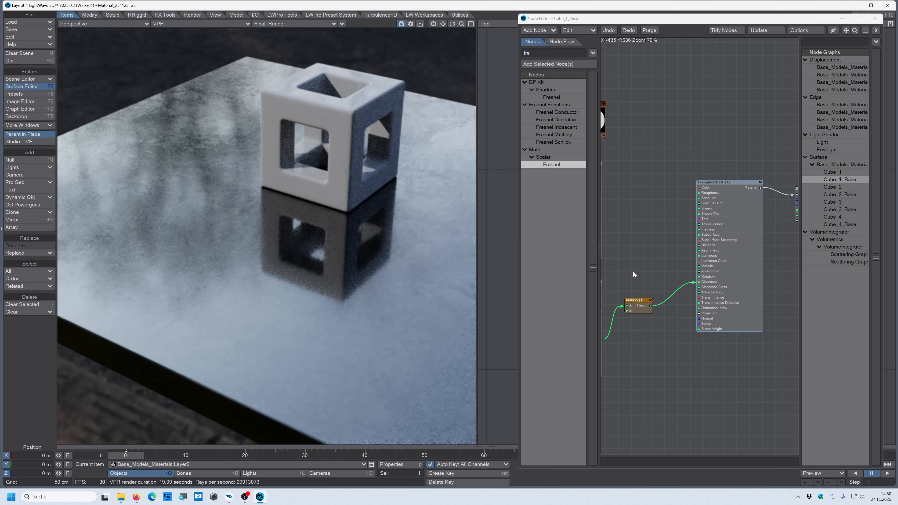
{"action": "left_click_drag", "start_coordinate": [633, 272], "coordinate": [696, 244], "text": "alt"}
{"action": "left_click_drag", "start_coordinate": [652, 172], "coordinate": [619, 128]}
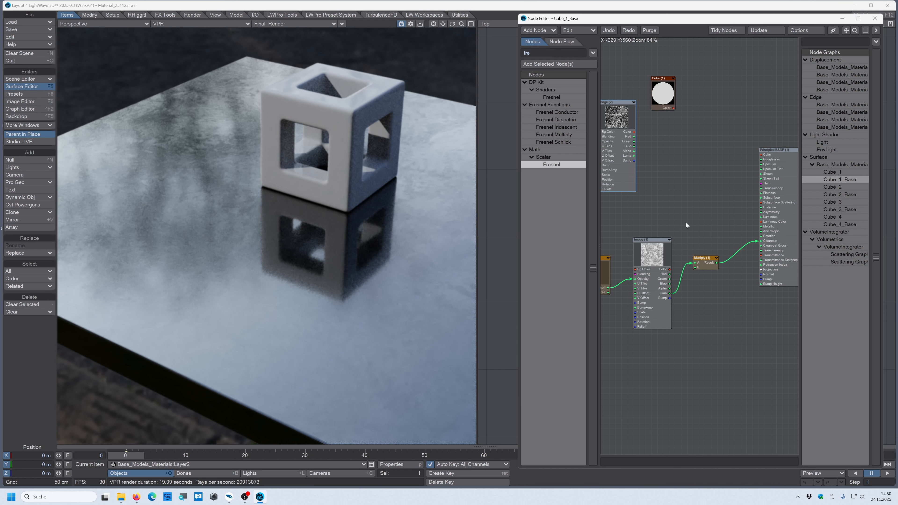
{"action": "left_click_drag", "start_coordinate": [686, 223], "coordinate": [707, 174], "text": "alt"}
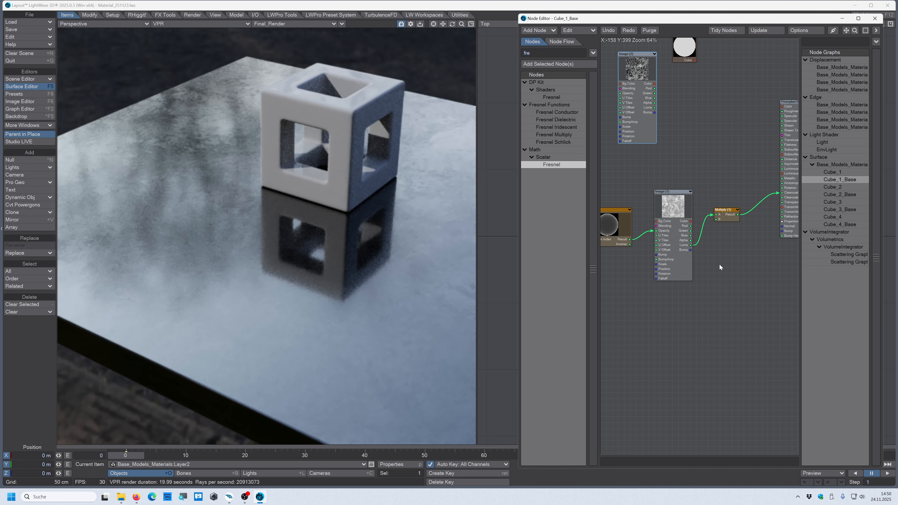
{"action": "left_click_drag", "start_coordinate": [698, 208], "coordinate": [679, 252], "text": "alt"}
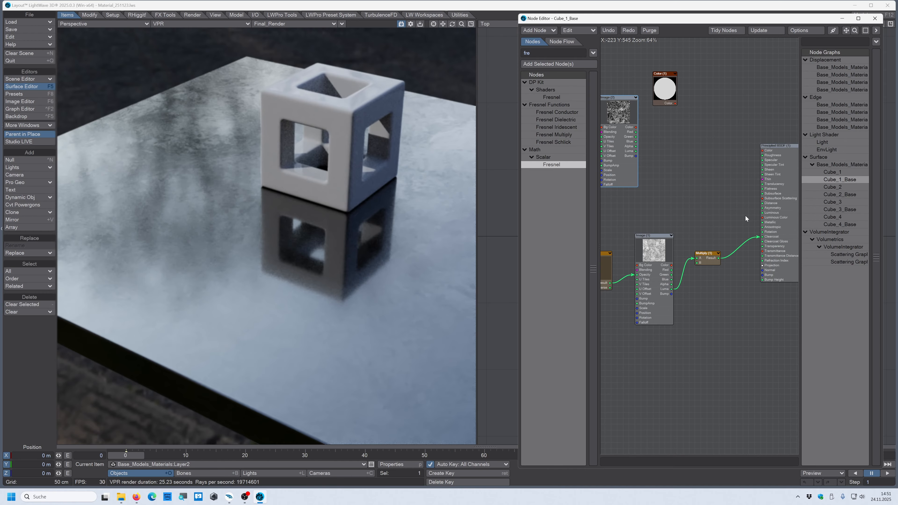
{"action": "scroll", "coordinate": [745, 216], "scroll_direction": "down", "scroll_amount": 2}
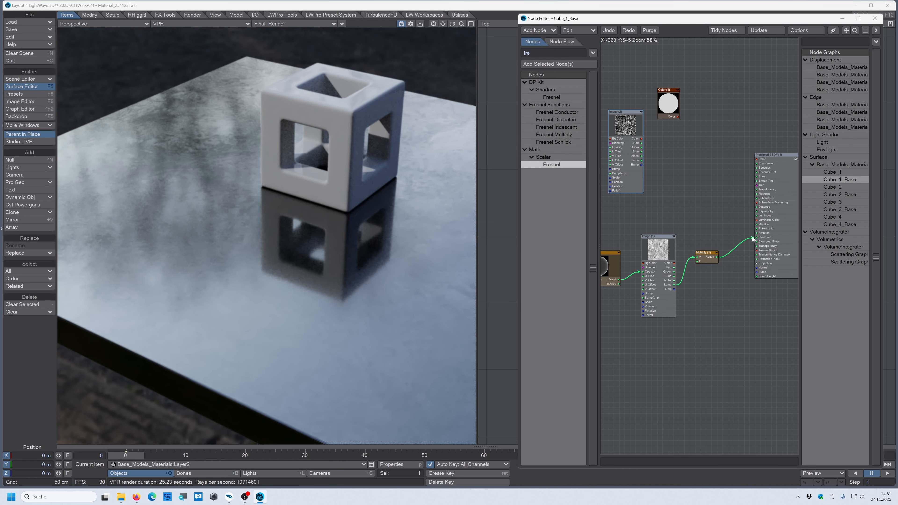
{"action": "left_click_drag", "start_coordinate": [757, 237], "coordinate": [719, 296]}
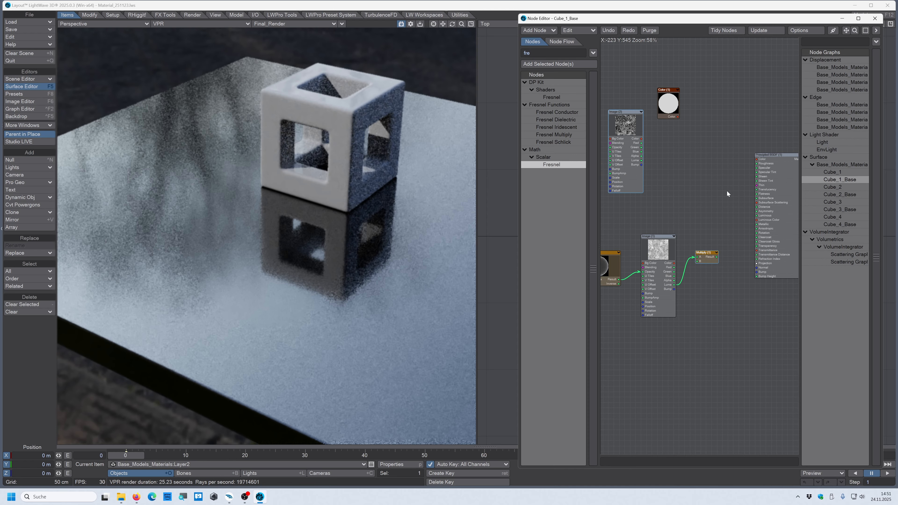
Set the Principled BSDF (1) roughness to 0%
{"action": "left_click_drag", "start_coordinate": [727, 191], "coordinate": [707, 181], "text": "alt"}
{"action": "double_click", "coordinate": [707, 181]}
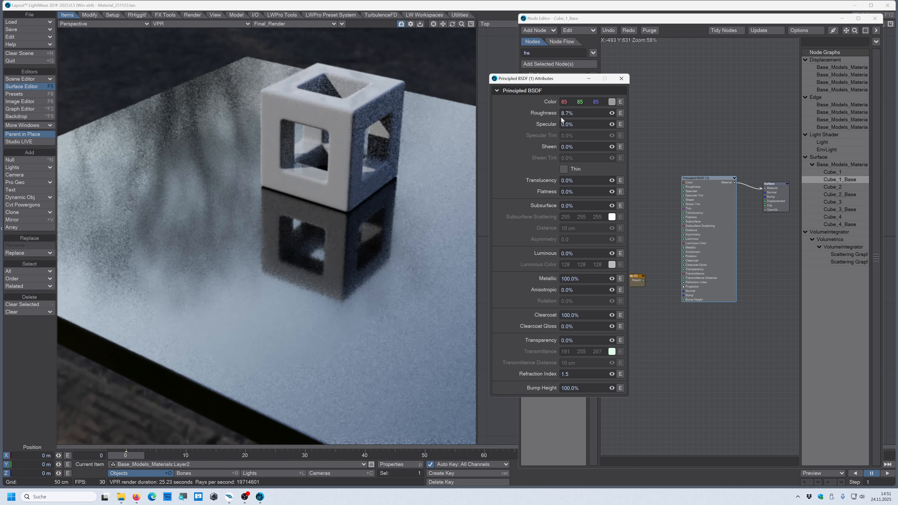
{"action": "left_click_drag", "start_coordinate": [611, 113], "coordinate": [587, 113]}
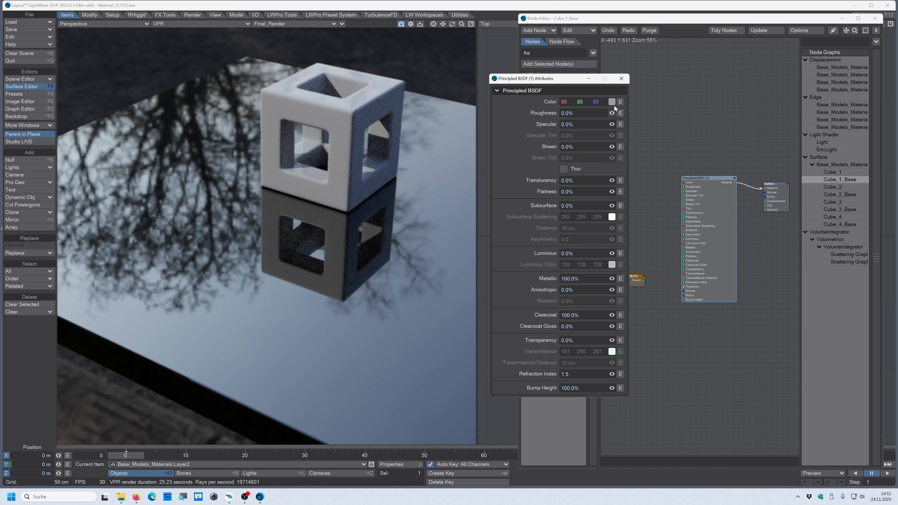
{"action": "left_click", "coordinate": [622, 79]}
Duplicate the Principled BSDF (1) node by copy and paste, and place the copy below the original
{"action": "left_click_drag", "start_coordinate": [703, 178], "coordinate": [698, 107]}
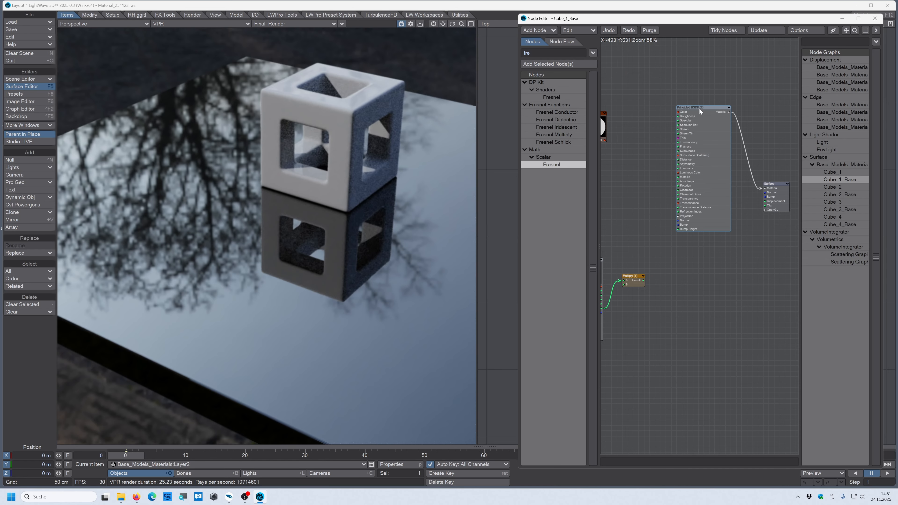
{"action": "double_click", "coordinate": [699, 109]}
{"action": "double_click", "coordinate": [699, 109]}
{"action": "right_click", "coordinate": [697, 110]}
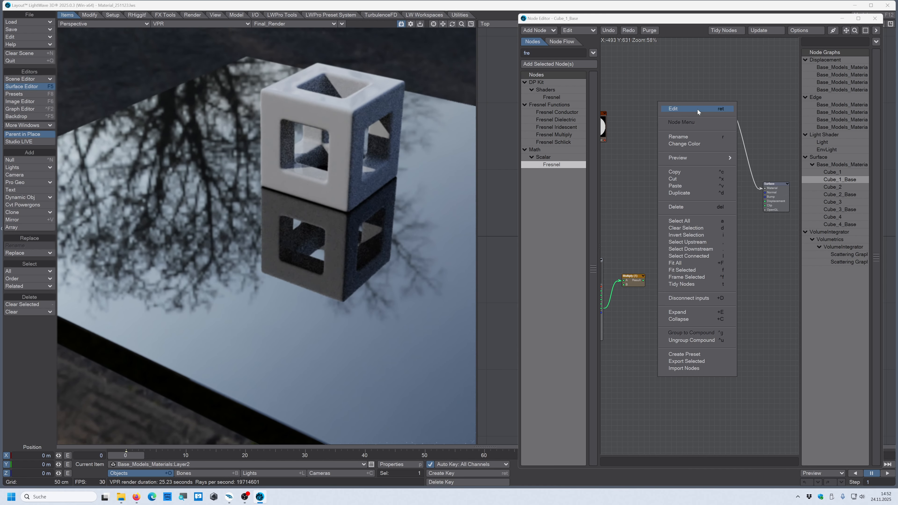
{"action": "left_click", "coordinate": [678, 171]}
{"action": "right_click", "coordinate": [652, 266]}
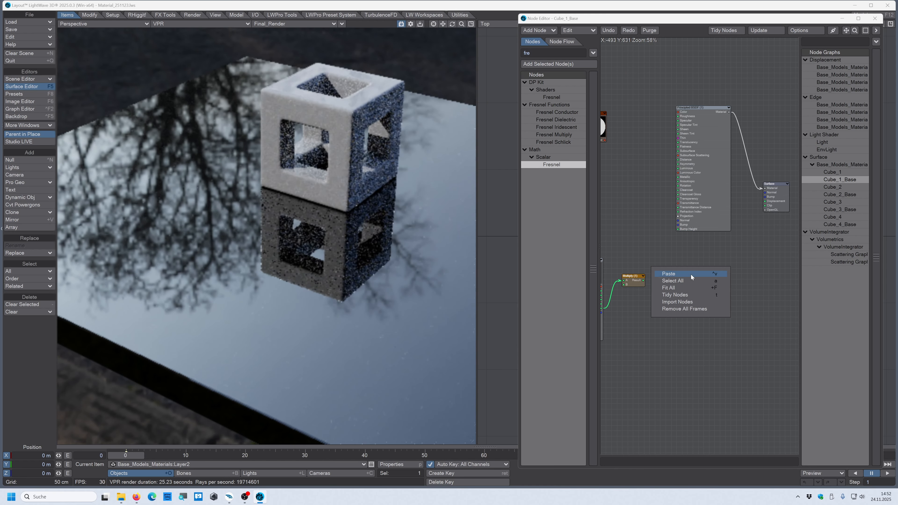
{"action": "left_click", "coordinate": [721, 281]}
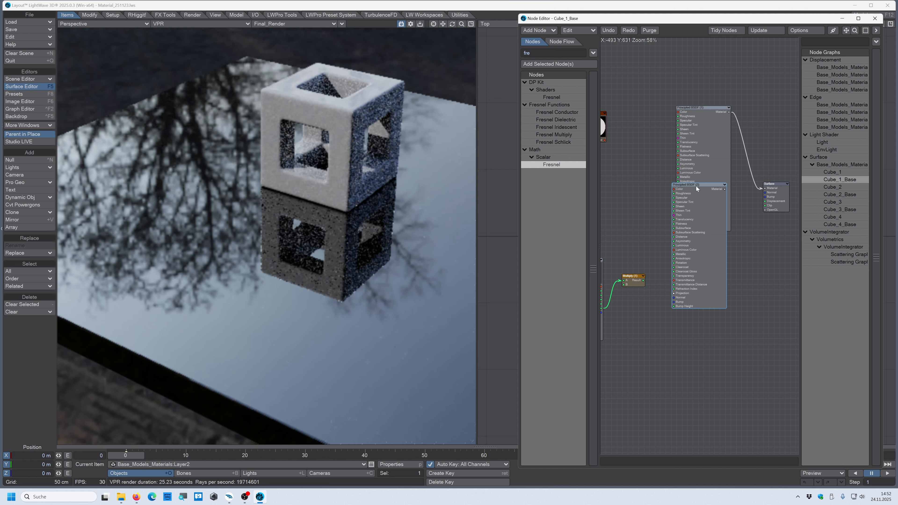
{"action": "left_click_drag", "start_coordinate": [700, 185], "coordinate": [700, 276]}
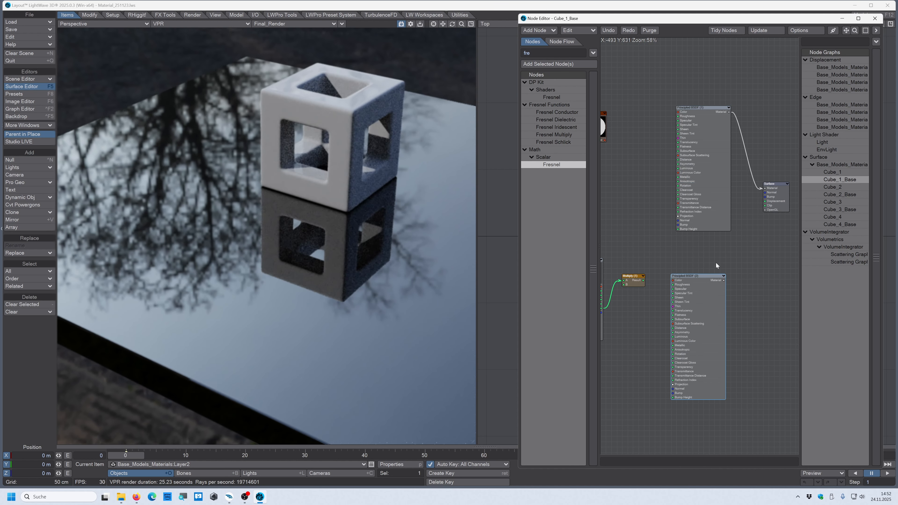
Set the Principled BSDF (2) to 100% roughness, 0% metallic and 0% clearcoat
{"action": "double_click", "coordinate": [690, 276]}
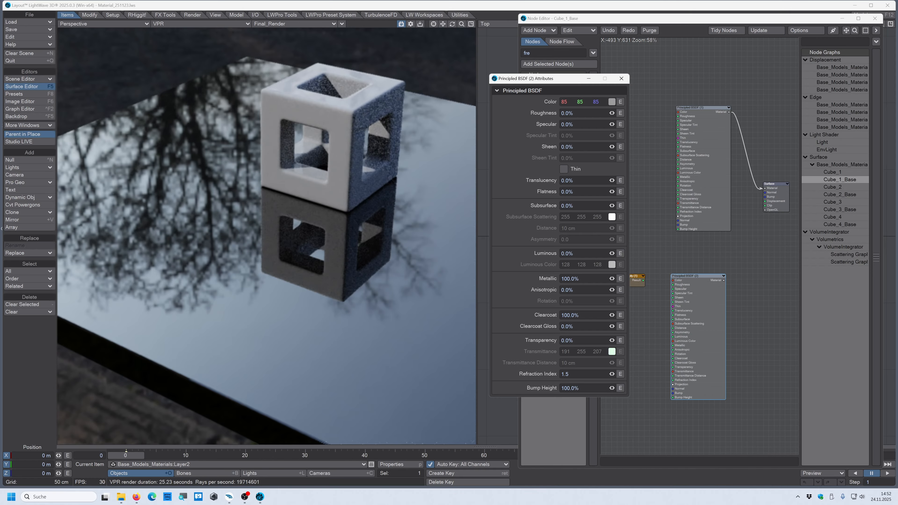
{"action": "left_click_drag", "start_coordinate": [612, 113], "coordinate": [647, 113]}
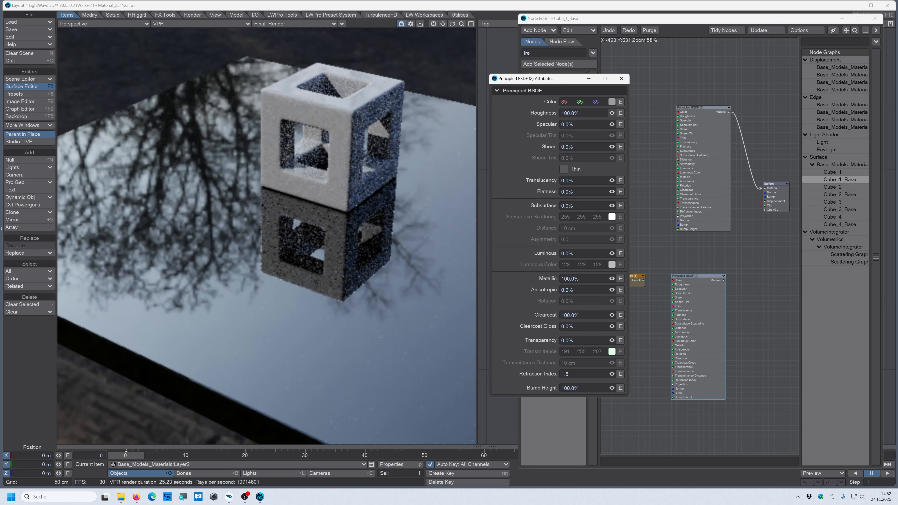
{"action": "left_click_drag", "start_coordinate": [612, 279], "coordinate": [577, 279]}
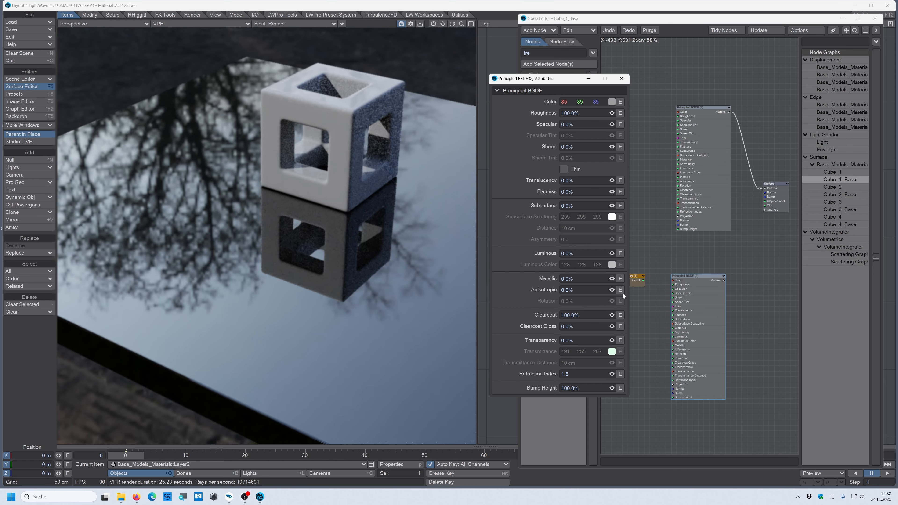
{"action": "mouse_move", "coordinate": [612, 315]}
{"action": "left_mouse_down"}
{"action": "mouse_move", "coordinate": [576, 315]}
{"action": "mouse_move", "coordinate": [611, 315]}
{"action": "left_mouse_up"}
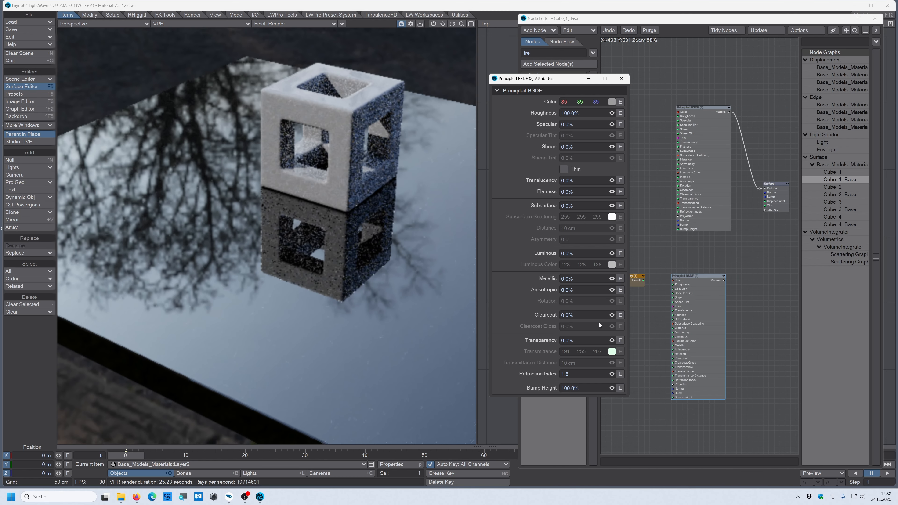
{"action": "left_click", "coordinate": [621, 78]}
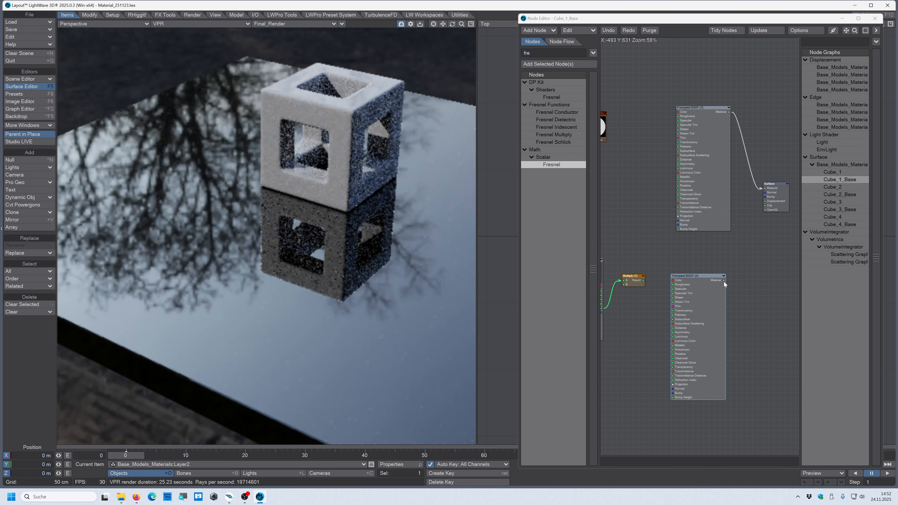
Connect the Principled BSDF (2) material output to the Surface's Material input and space the two BSDF nodes apart
{"action": "left_click_drag", "start_coordinate": [724, 280], "coordinate": [765, 188]}
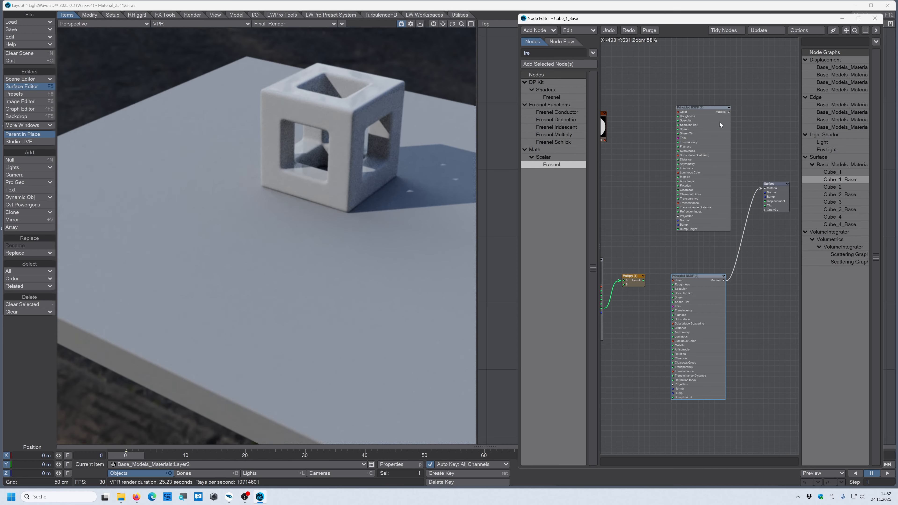
{"action": "left_click_drag", "start_coordinate": [710, 112], "coordinate": [694, 97]}
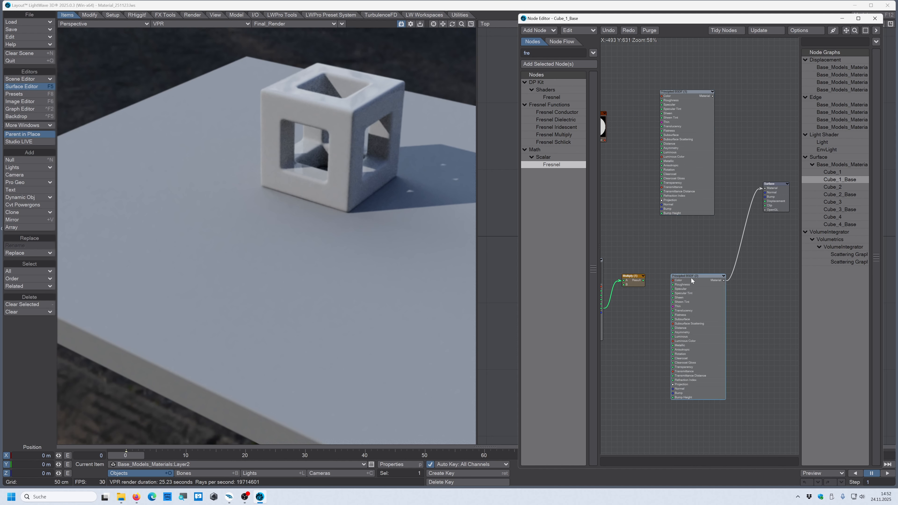
{"action": "left_click_drag", "start_coordinate": [691, 278], "coordinate": [690, 266]}
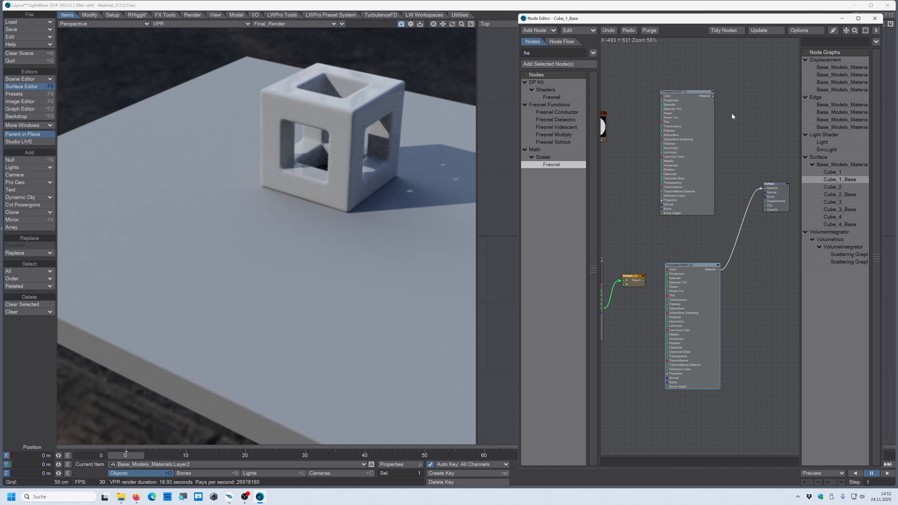
Add a Material Mixer node and place it between the BSDF nodes and the Surface node
{"action": "left_click", "coordinate": [544, 53]}
{"action": "type", "text": "mater"}
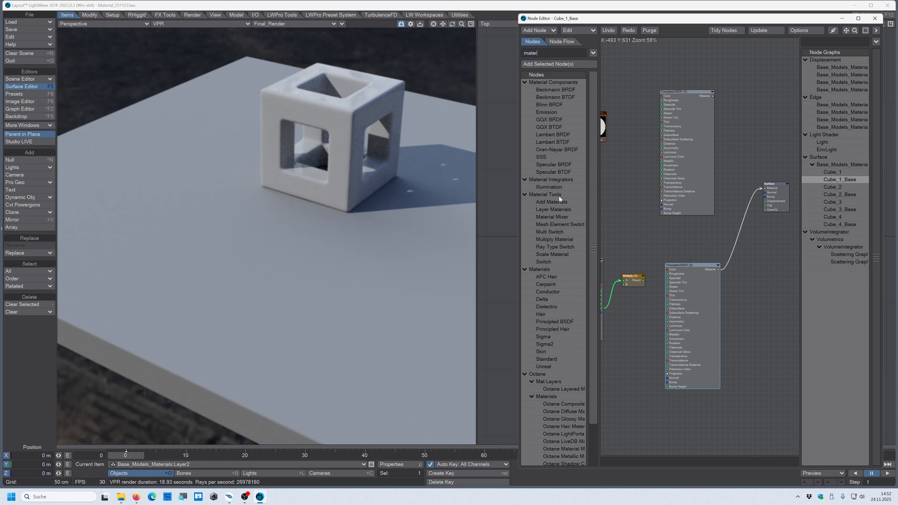
{"action": "double_click", "coordinate": [558, 218]}
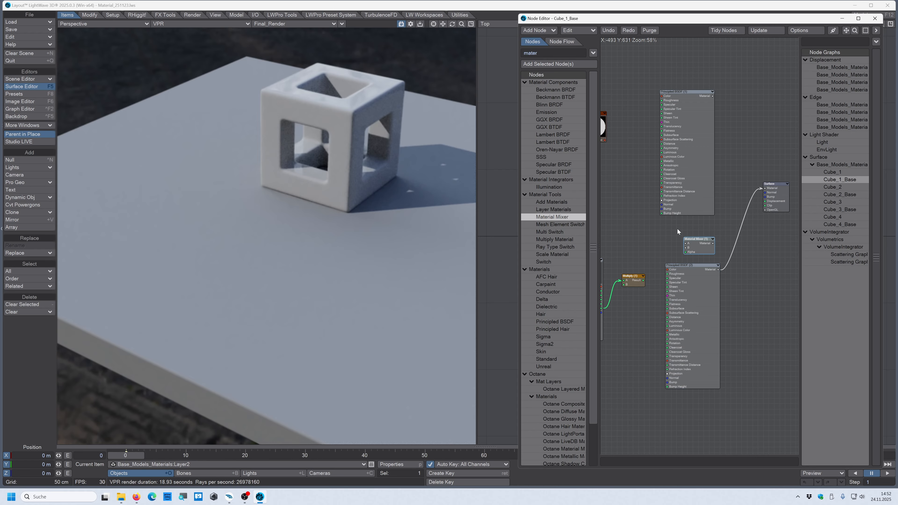
{"action": "left_click_drag", "start_coordinate": [686, 239], "coordinate": [744, 131]}
Connect Principled BSDF (1) to the Material Mixer's A and BSDF (2) to its B, and feed the mixer into the Surface's Material
{"action": "scroll", "coordinate": [743, 131], "scroll_direction": "up", "scroll_amount": 5}
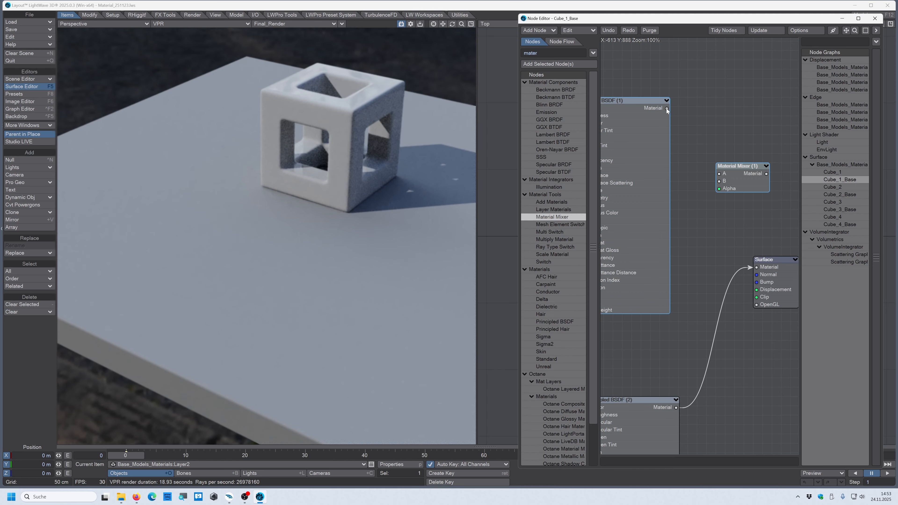
{"action": "left_click_drag", "start_coordinate": [667, 108], "coordinate": [719, 174]}
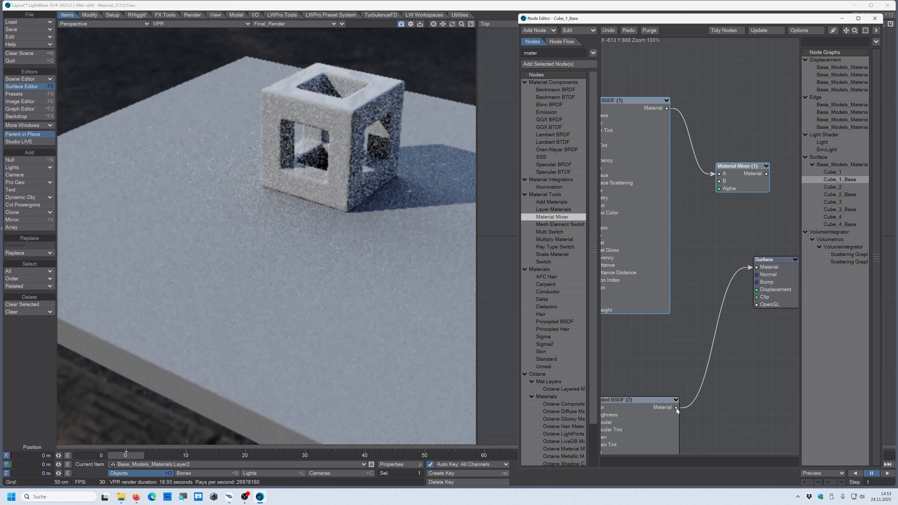
{"action": "left_click_drag", "start_coordinate": [677, 408], "coordinate": [727, 245]}
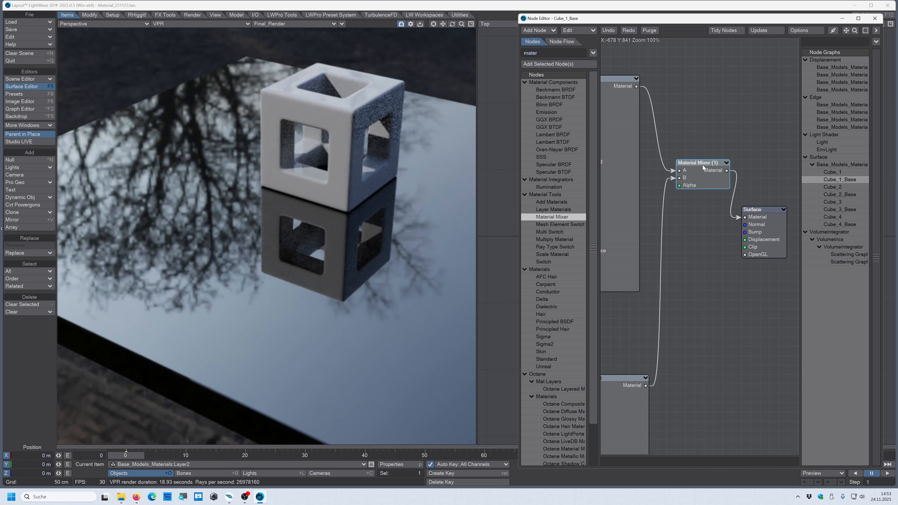
Set the Material Mixer's Alpha to 100% to preview the second material
{"action": "double_click", "coordinate": [685, 170]}
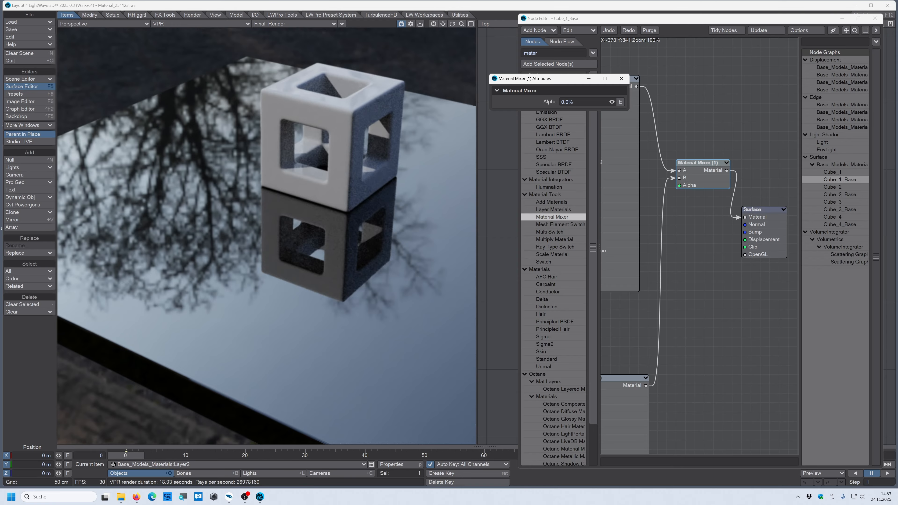
{"action": "left_click", "coordinate": [547, 103]}
{"action": "type", "text": "100"}
{"action": "key", "text": "Return"}
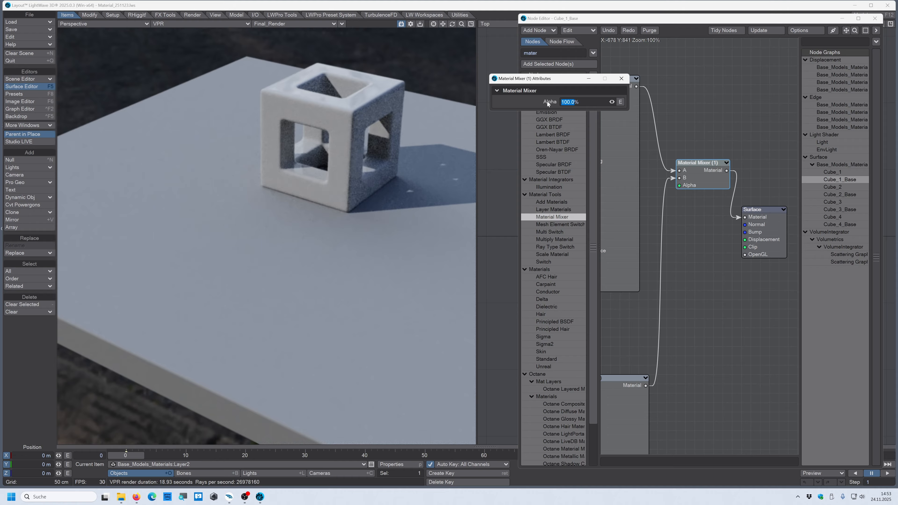
Connect the Multiply node's Result to the Material Mixer's Alpha input
{"action": "scroll", "coordinate": [674, 175], "scroll_direction": "down", "scroll_amount": 1}
{"action": "middle_click_drag", "start_coordinate": [677, 198], "coordinate": [731, 185]}
{"action": "scroll", "coordinate": [719, 199], "scroll_direction": "down", "scroll_amount": 1}
{"action": "scroll", "coordinate": [738, 192], "scroll_direction": "up", "scroll_amount": 1}
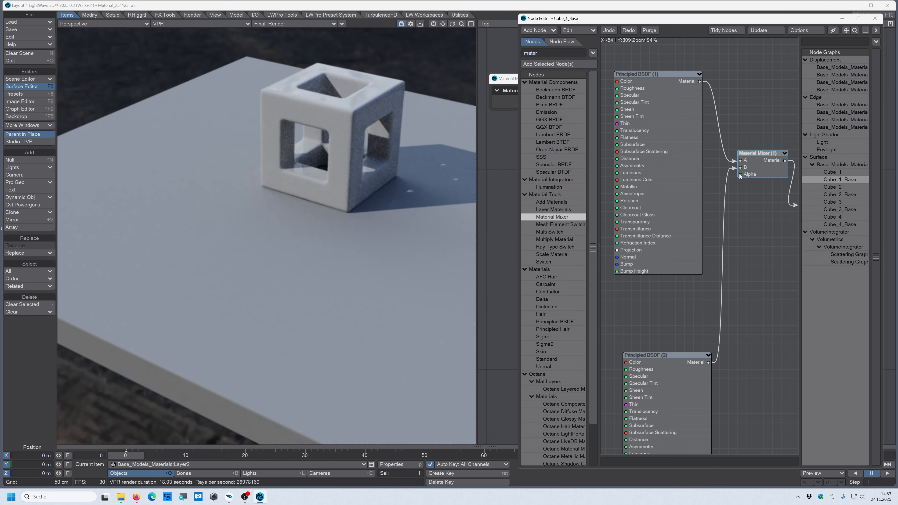
{"action": "scroll", "coordinate": [761, 216], "scroll_direction": "down", "scroll_amount": 1}
{"action": "middle_click_drag", "start_coordinate": [682, 269], "coordinate": [720, 241]}
{"action": "scroll", "coordinate": [720, 241], "scroll_direction": "down", "scroll_amount": 1}
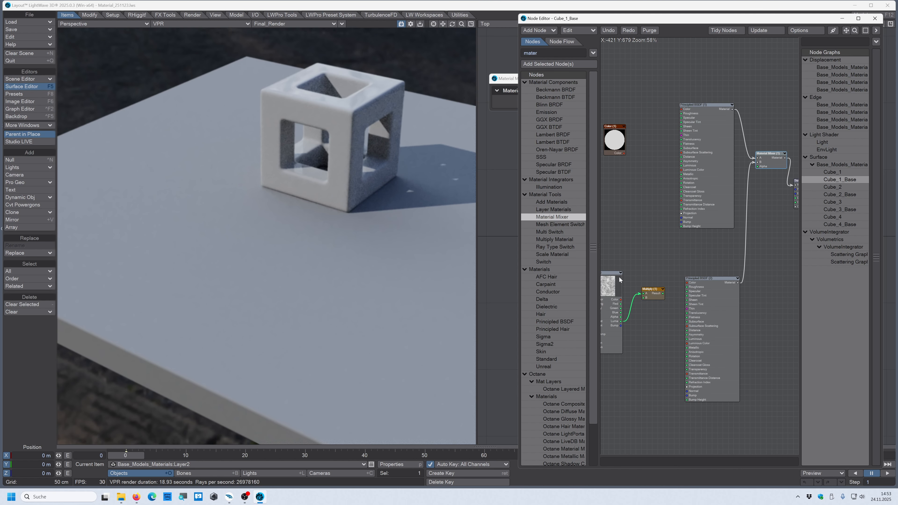
{"action": "left_click_drag", "start_coordinate": [610, 257], "coordinate": [660, 295]}
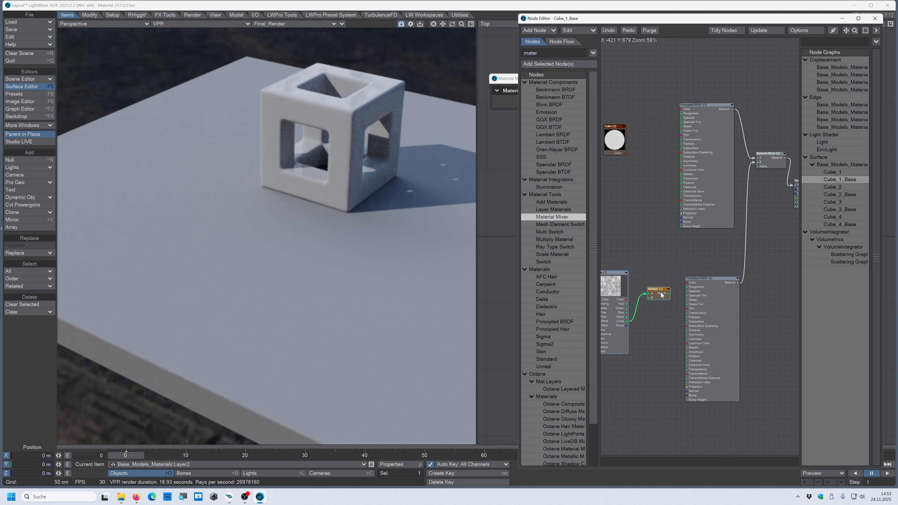
{"action": "left_click_drag", "start_coordinate": [661, 295], "coordinate": [748, 198]}
{"action": "left_click_drag", "start_coordinate": [690, 291], "coordinate": [695, 245]}
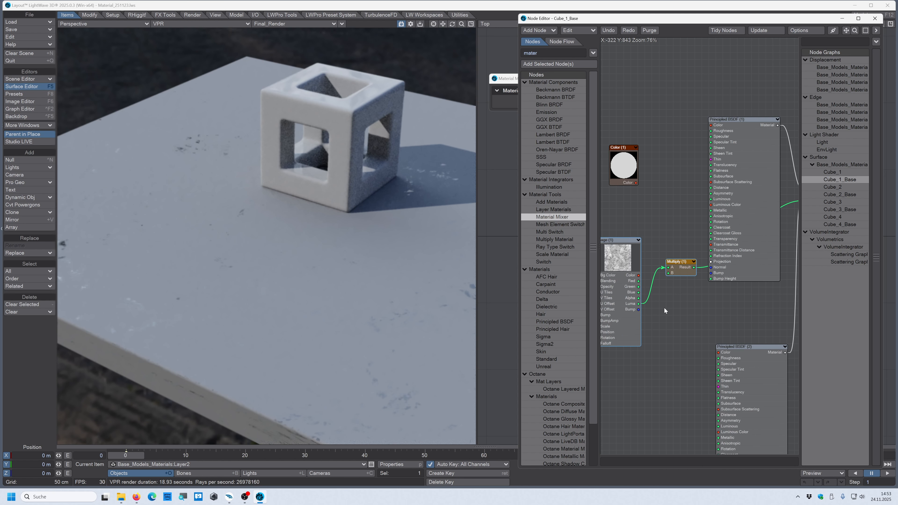
Set the Multiply node's B value to 10
{"action": "scroll", "coordinate": [701, 263], "scroll_direction": "up", "scroll_amount": 1}
{"action": "left_click_drag", "start_coordinate": [638, 198], "coordinate": [610, 121]}
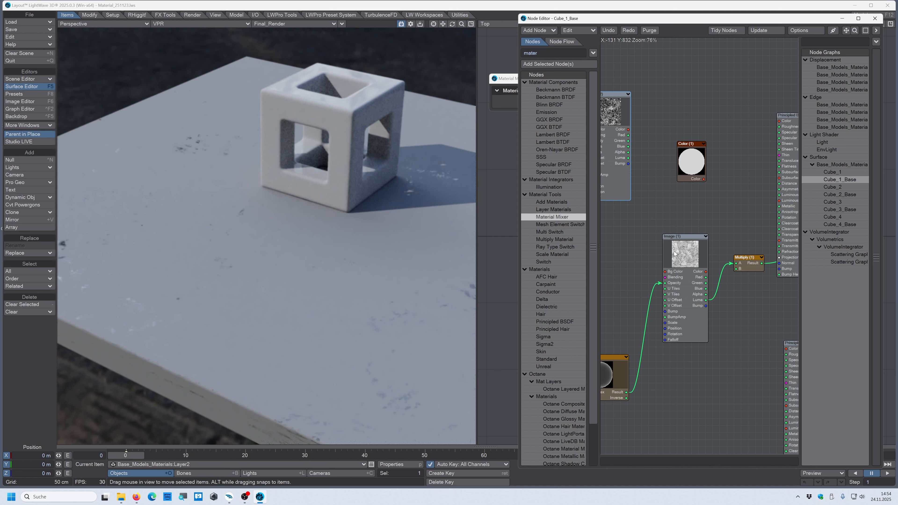
{"action": "double_click", "coordinate": [753, 262]}
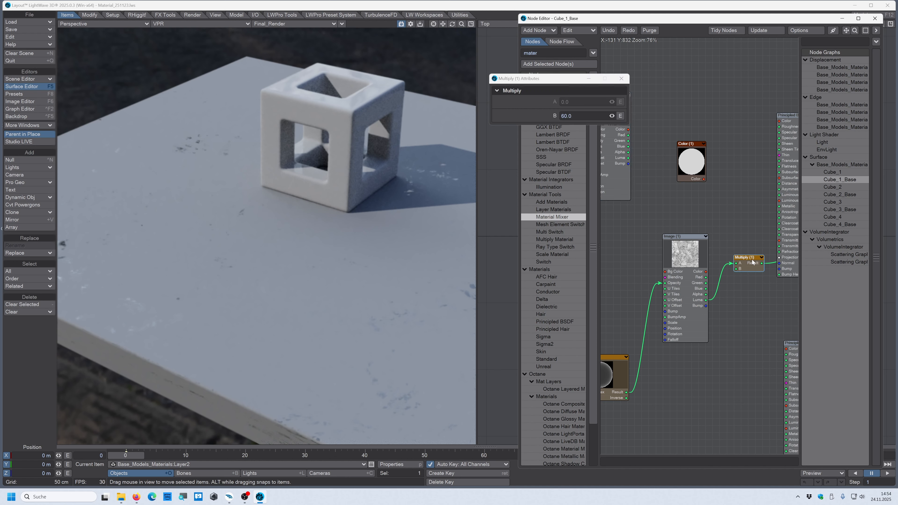
{"action": "left_click", "coordinate": [521, 121]}
{"action": "type", "text": "10"}
{"action": "key", "text": "Return"}
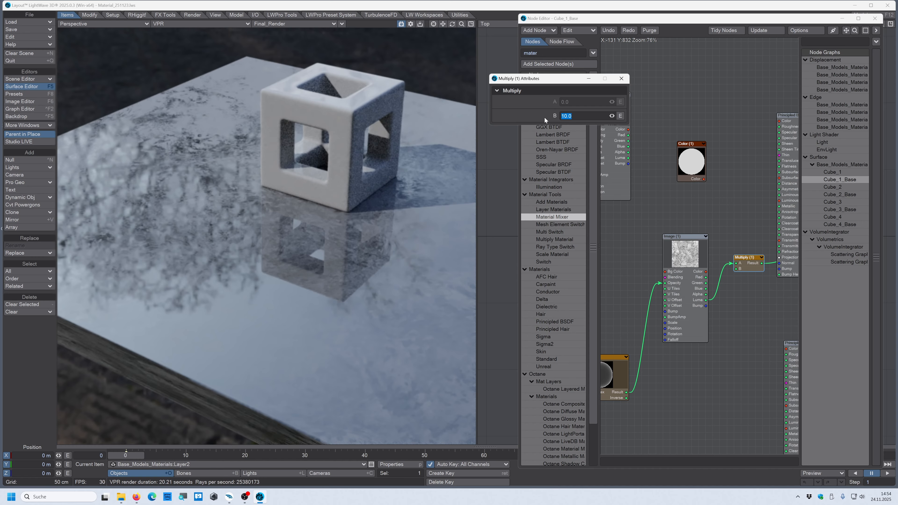
Set the Multiply node's B value to 6 and check the ground reflection around the cube
{"action": "type", "text": "6"}
{"action": "key", "text": "Return"}
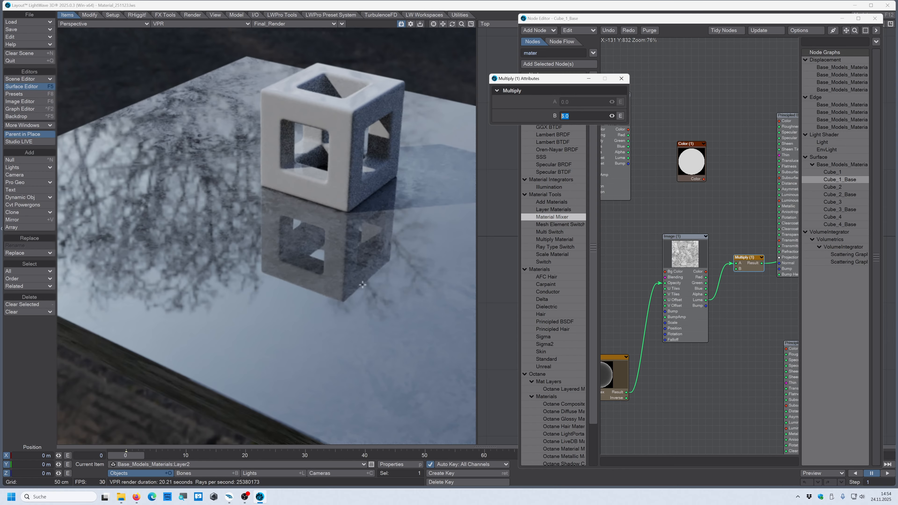
{"action": "left_click_drag", "start_coordinate": [335, 282], "coordinate": [322, 191], "text": "alt"}
{"action": "left_click_drag", "start_coordinate": [314, 222], "coordinate": [302, 227], "text": "alt"}
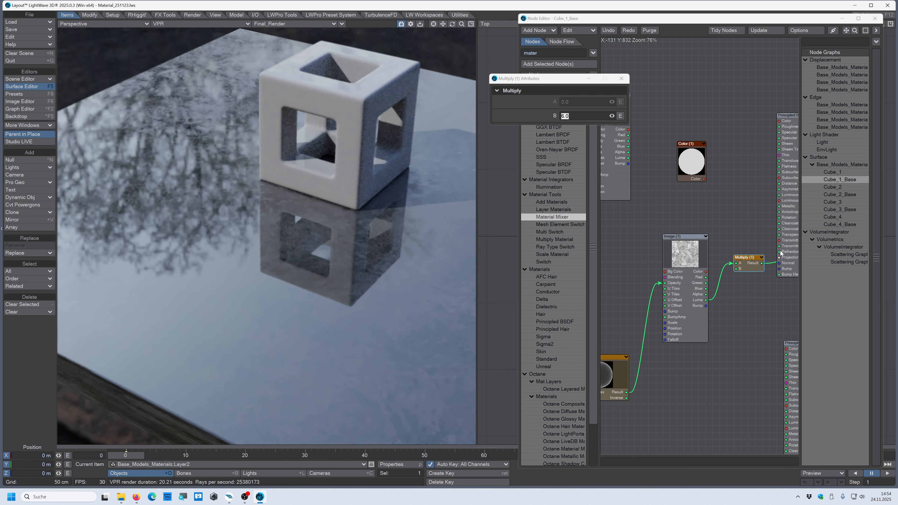
Move the Multiply node down into the gap between Principled BSDF (1) and Principled BSDF (2)
{"action": "left_click_drag", "start_coordinate": [752, 261], "coordinate": [752, 297]}
{"action": "left_click_drag", "start_coordinate": [754, 333], "coordinate": [651, 327], "text": "alt"}
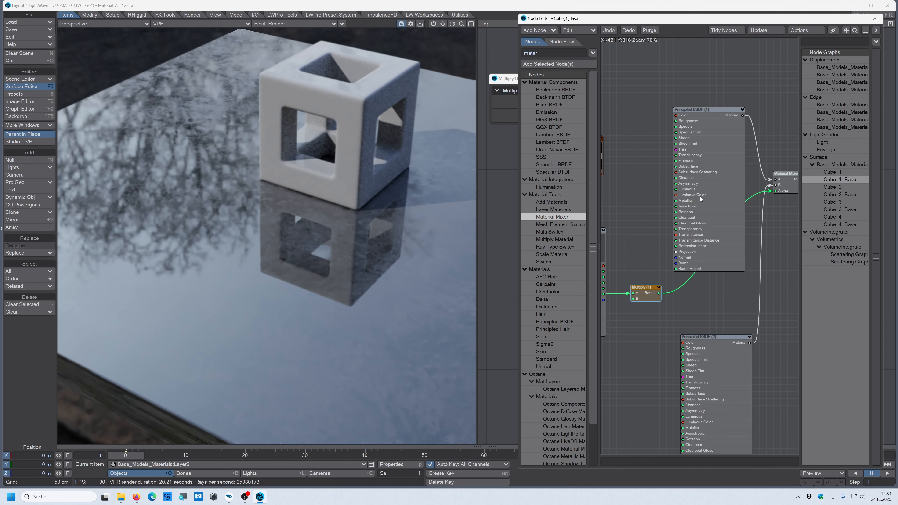
{"action": "left_click", "coordinate": [697, 111]}
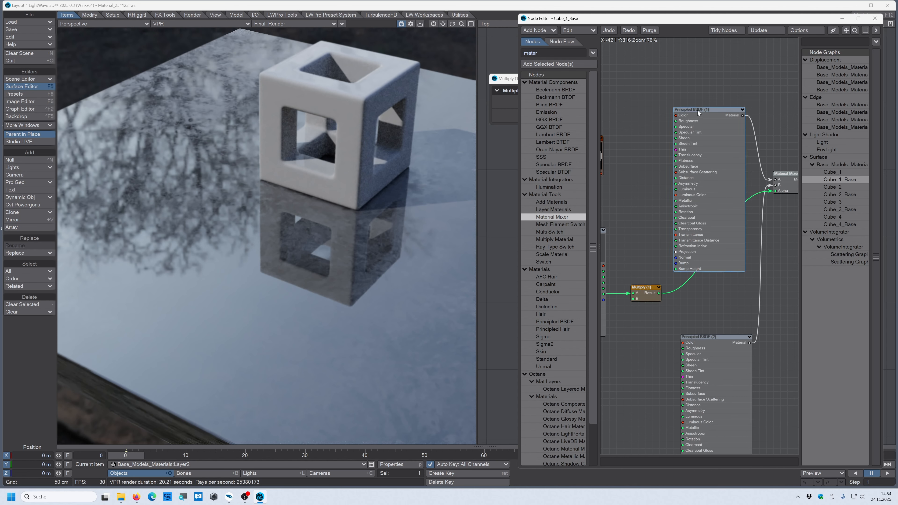
{"action": "left_click", "coordinate": [716, 337]}
{"action": "left_click", "coordinate": [706, 111]}
{"action": "left_click", "coordinate": [720, 342]}
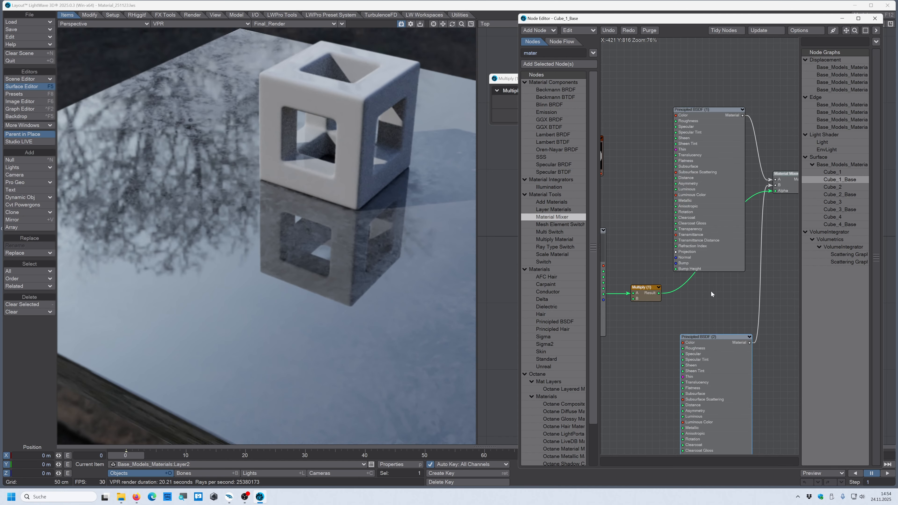
Move Image (2) above Image (1) and connect its Luma output to the Multiply node's A input, replacing Image (1)
{"action": "scroll", "coordinate": [711, 292], "scroll_direction": "down", "scroll_amount": 4}
{"action": "middle_click_drag", "start_coordinate": [701, 298], "coordinate": [742, 276]}
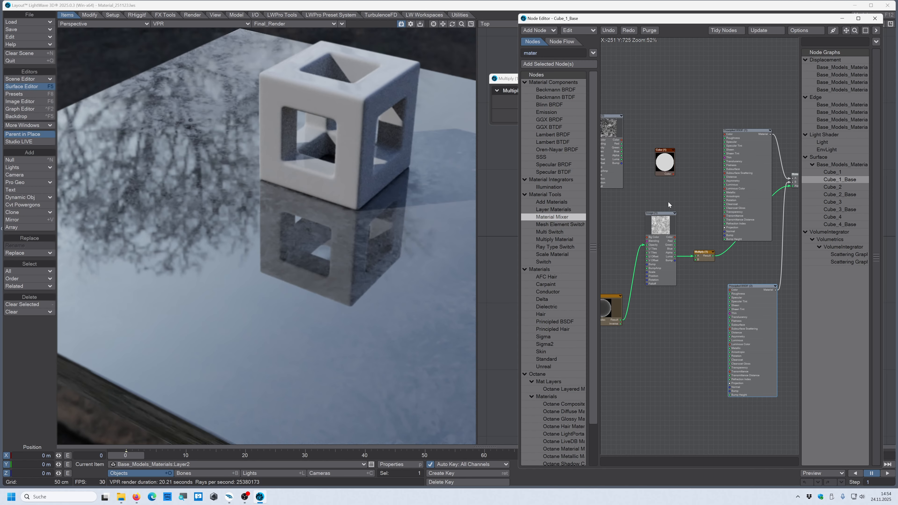
{"action": "scroll", "coordinate": [651, 245], "scroll_direction": "up", "scroll_amount": 2}
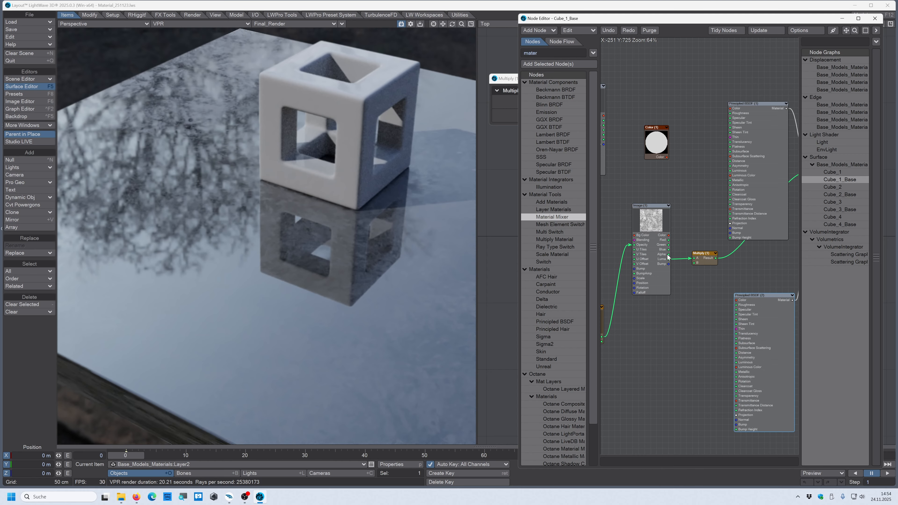
{"action": "scroll", "coordinate": [673, 258], "scroll_direction": "up", "scroll_amount": 2}
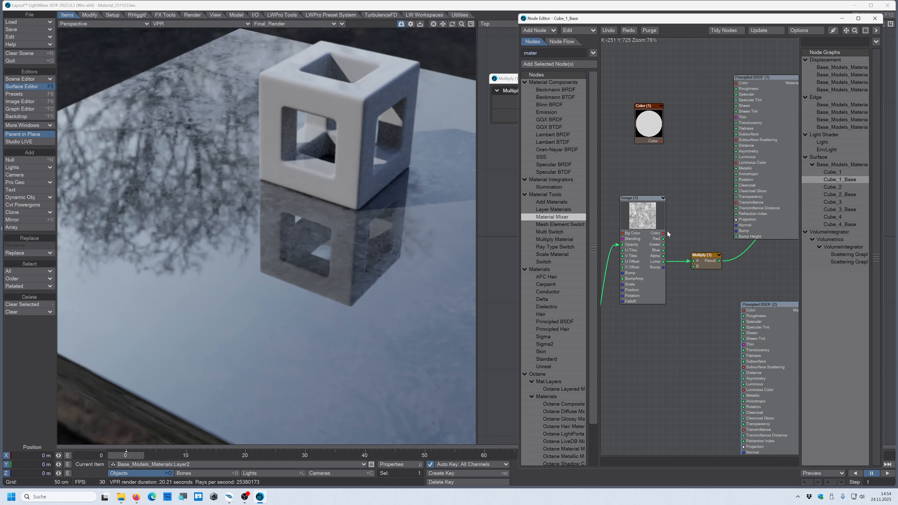
{"action": "scroll", "coordinate": [682, 236], "scroll_direction": "down", "scroll_amount": 3}
{"action": "middle_click_drag", "start_coordinate": [692, 199], "coordinate": [707, 233]}
{"action": "left_click_drag", "start_coordinate": [613, 151], "coordinate": [642, 132]}
{"action": "left_click_drag", "start_coordinate": [716, 198], "coordinate": [715, 307]}
{"action": "scroll", "coordinate": [672, 191], "scroll_direction": "up", "scroll_amount": 2}
{"action": "scroll", "coordinate": [668, 195], "scroll_direction": "up", "scroll_amount": 1}
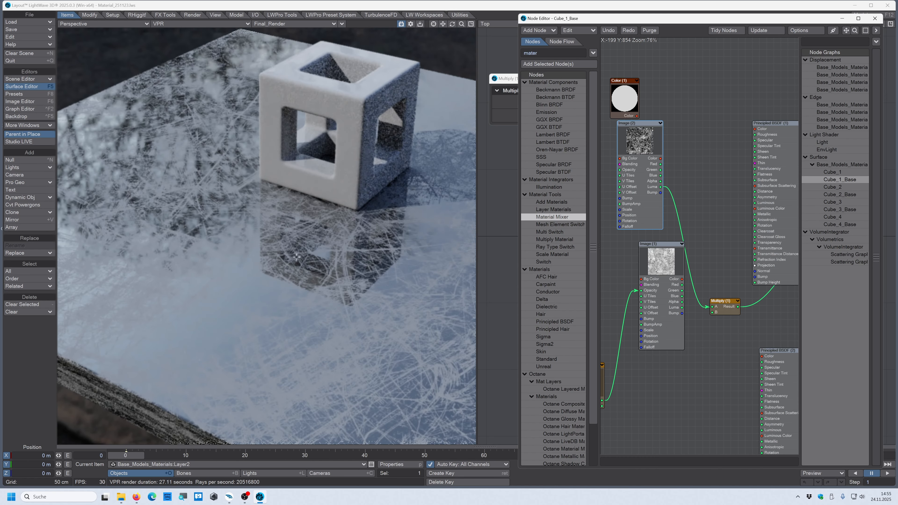
Shift Image (2) slightly, connect its Bump output to Principled BSDF (1)'s Bump input, and inspect the scratches up close
{"action": "scroll", "coordinate": [718, 242], "scroll_direction": "down", "scroll_amount": 1}
{"action": "middle_click_drag", "start_coordinate": [718, 242], "coordinate": [693, 243]}
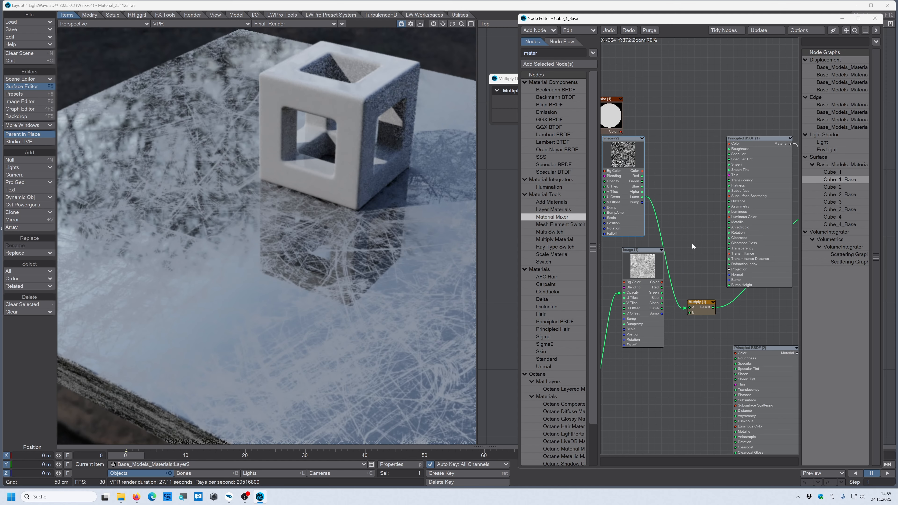
{"action": "left_click_drag", "start_coordinate": [624, 161], "coordinate": [641, 160]}
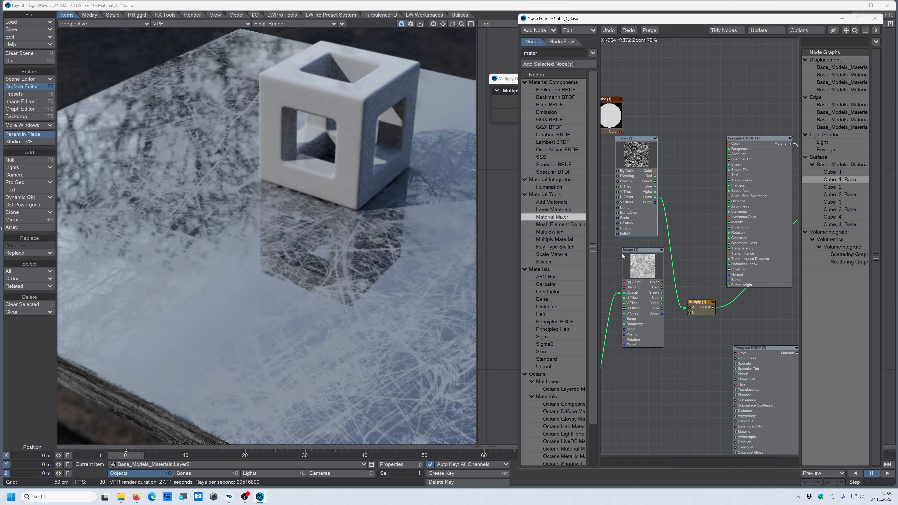
{"action": "scroll", "coordinate": [686, 205], "scroll_direction": "up", "scroll_amount": 2}
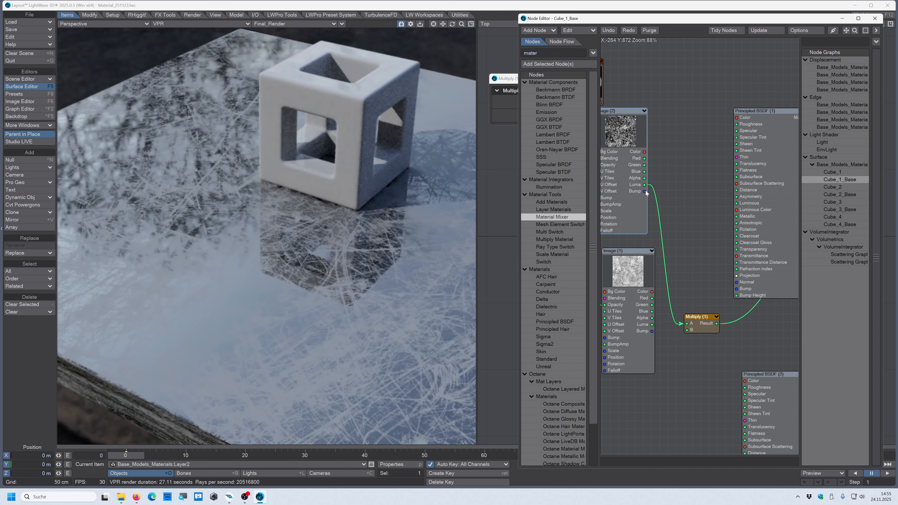
{"action": "left_click_drag", "start_coordinate": [645, 192], "coordinate": [740, 289]}
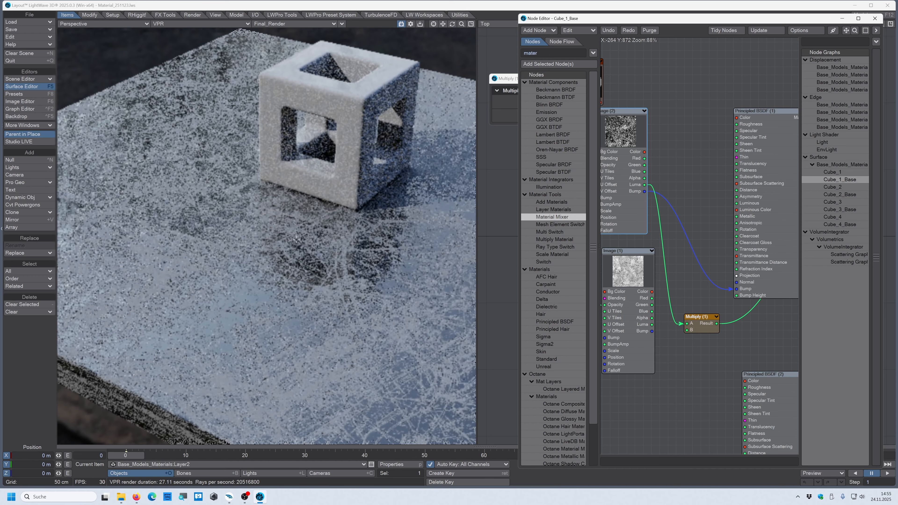
{"action": "scroll", "coordinate": [275, 270], "scroll_direction": "up", "scroll_amount": 2}
{"action": "scroll", "coordinate": [237, 322], "scroll_direction": "up", "scroll_amount": 5}
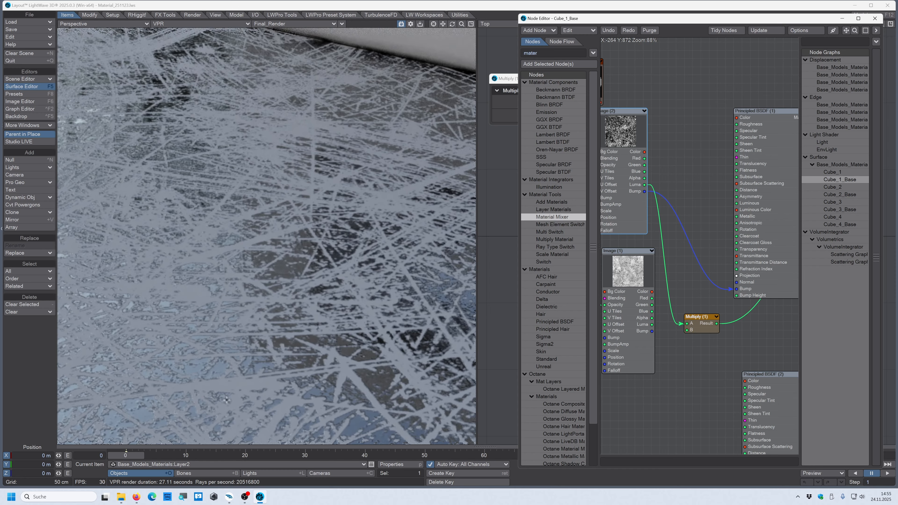
Set the Bump Height of Principled BSDF (1) to 0%
{"action": "double_click", "coordinate": [751, 113]}
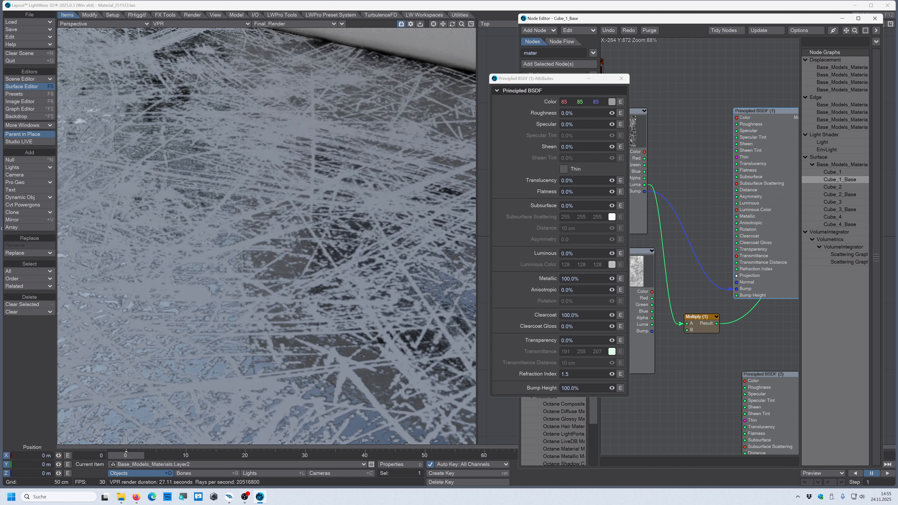
{"action": "left_click", "coordinate": [576, 389]}
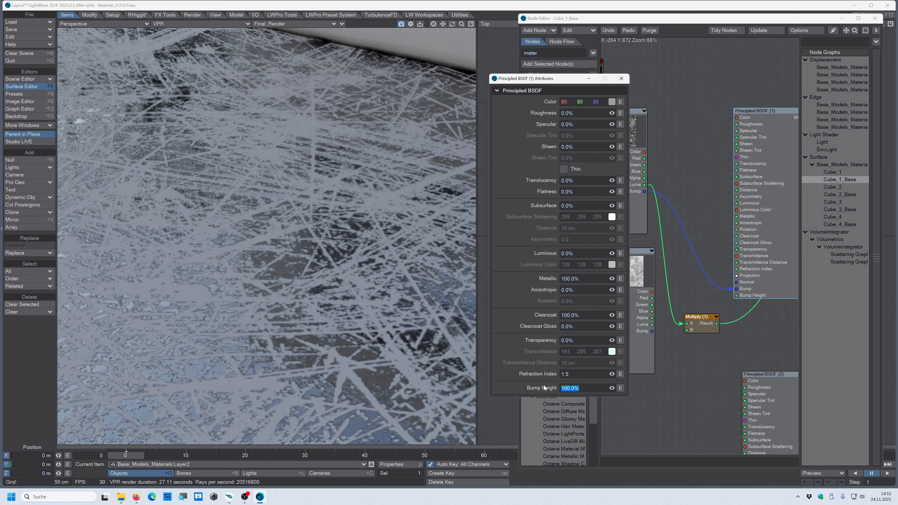
{"action": "type", "text": "0"}
{"action": "key", "text": "Tab"}
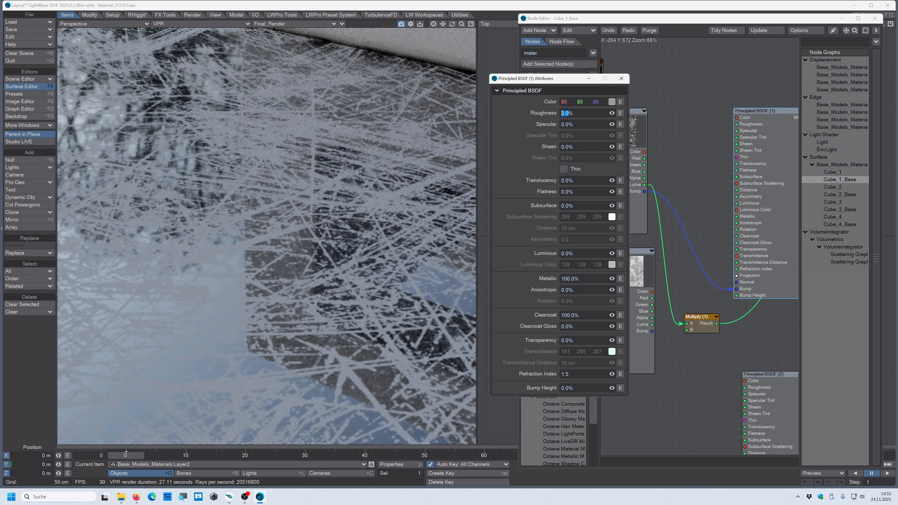
{"action": "left_click", "coordinate": [573, 388]}
{"action": "type", "text": "-"}
{"action": "type", "text": "0"}
{"action": "key", "text": "Tab"}
{"action": "left_click", "coordinate": [621, 78]}
Move Image (2) closer to Principled BSDF (1) and invert its GSG_SI_Scratches_30.jpg image in the Image Editor
{"action": "left_click_drag", "start_coordinate": [637, 137], "coordinate": [678, 120]}
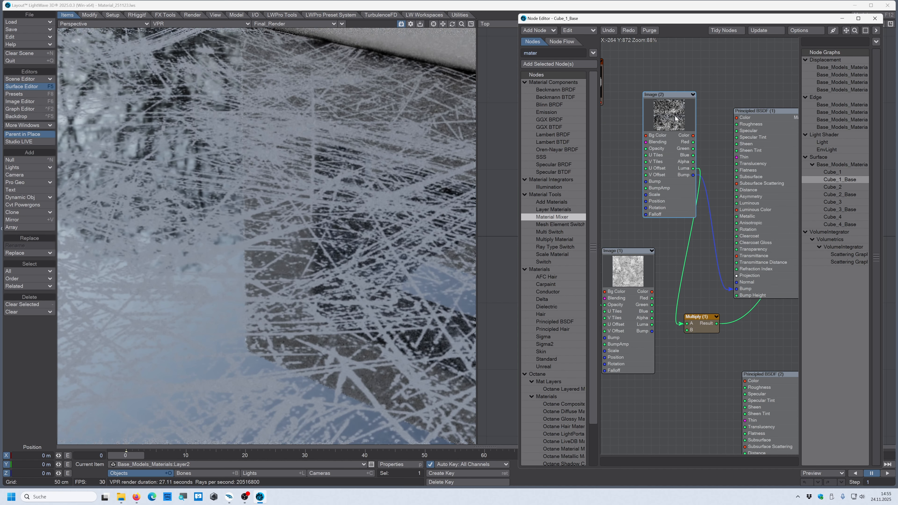
{"action": "double_click", "coordinate": [663, 113]}
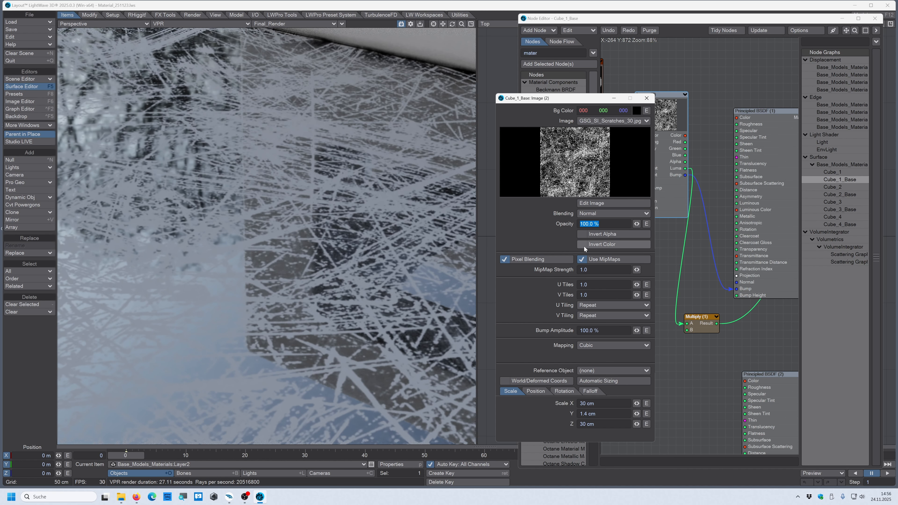
{"action": "left_click", "coordinate": [593, 201]}
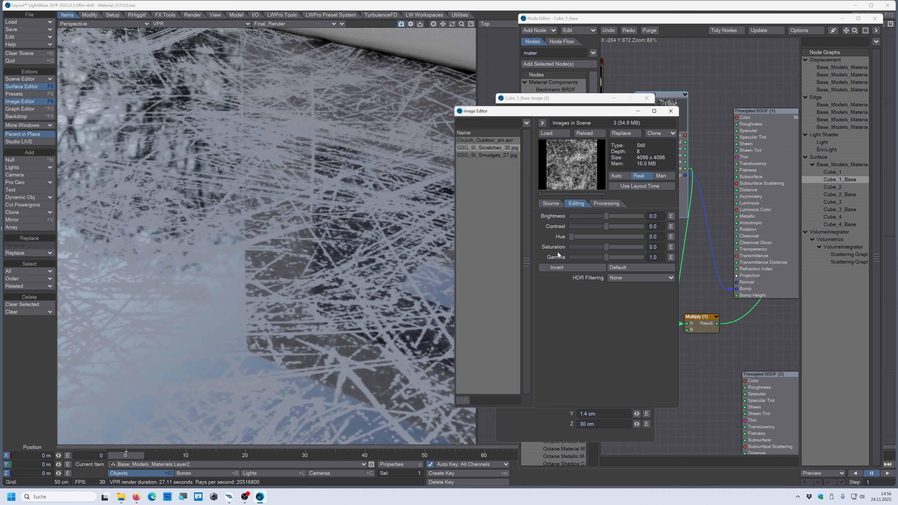
{"action": "left_click", "coordinate": [543, 268]}
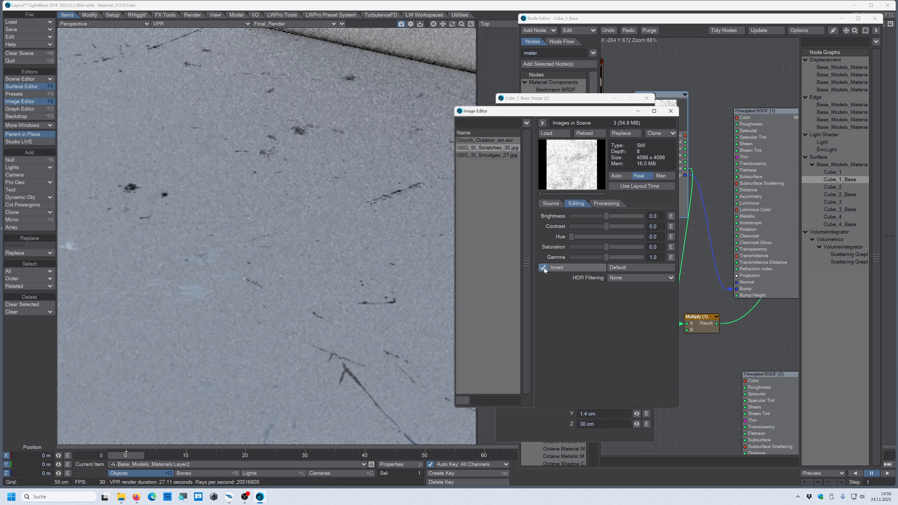
{"action": "left_click", "coordinate": [671, 111]}
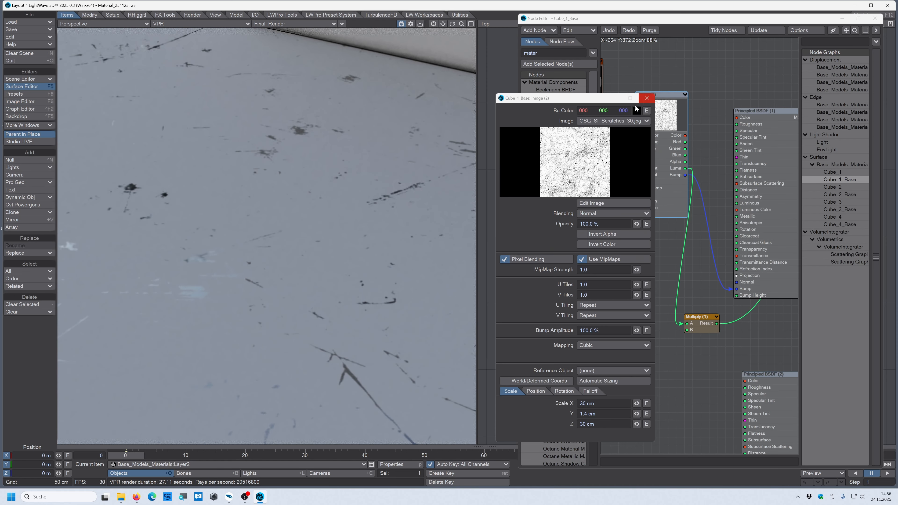
{"action": "left_click", "coordinate": [647, 98]}
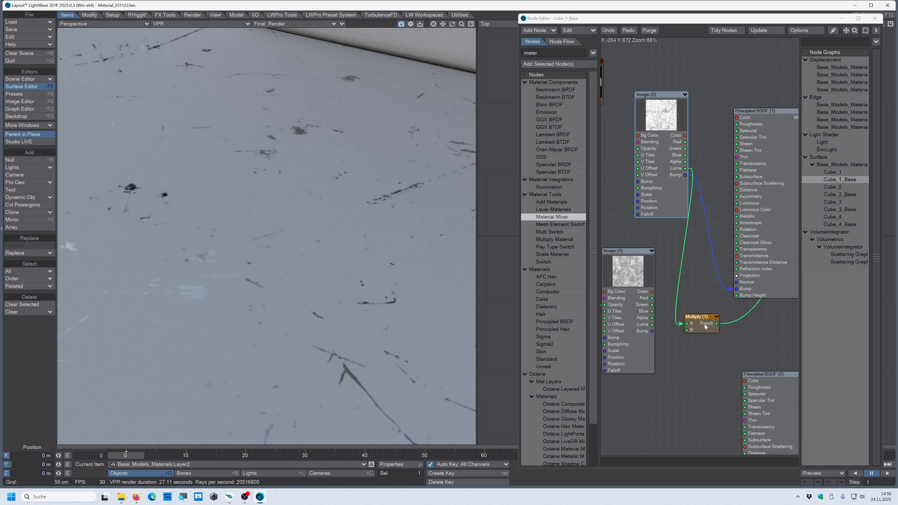
Try a B value of 1 on the Multiply node, and settle on 0.5
{"action": "double_click", "coordinate": [703, 322]}
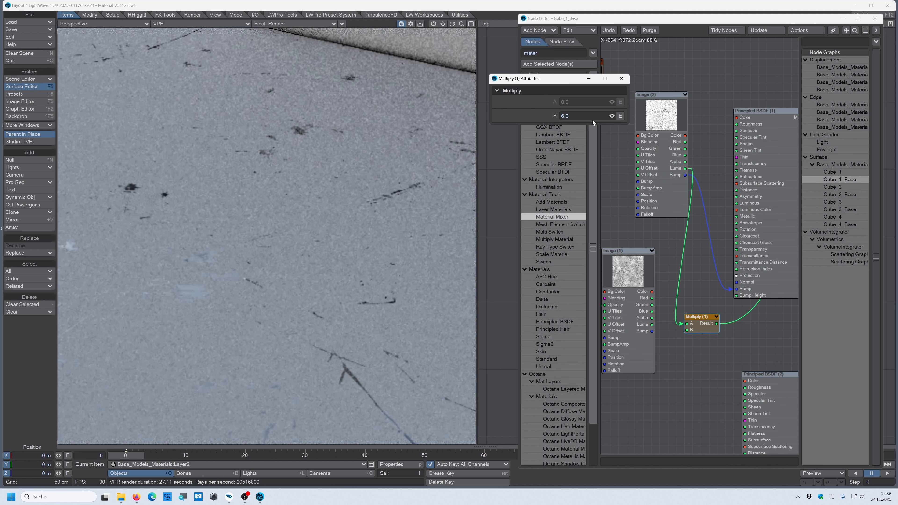
{"action": "left_click_drag", "start_coordinate": [592, 119], "coordinate": [504, 122]}
{"action": "type", "text": "1"}
{"action": "key", "text": "Return"}
{"action": "type", "text": "0"}
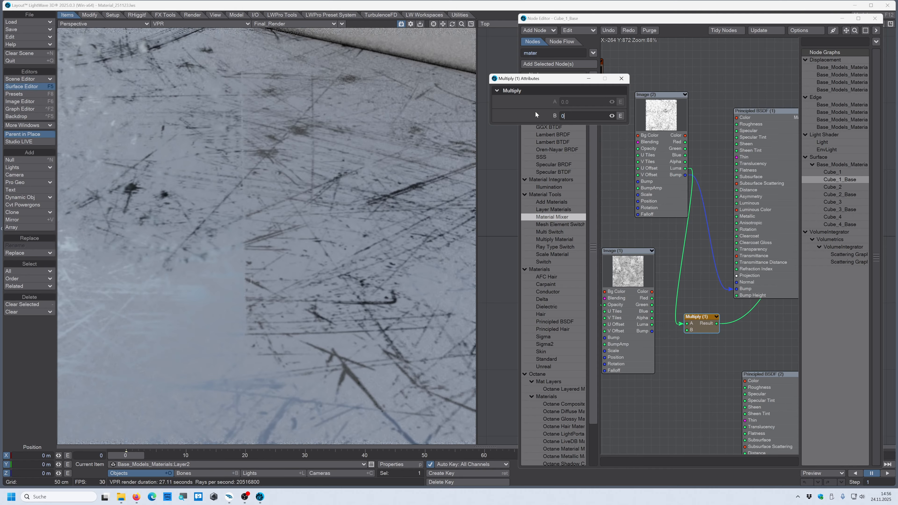
{"action": "type", "text": "."}
{"action": "type", "text": "5"}
{"action": "key", "text": "Return"}
Try a Bump Height of 2% on Principled BSDF (1), and reduce it to 1%
{"action": "left_click", "coordinate": [766, 111]}
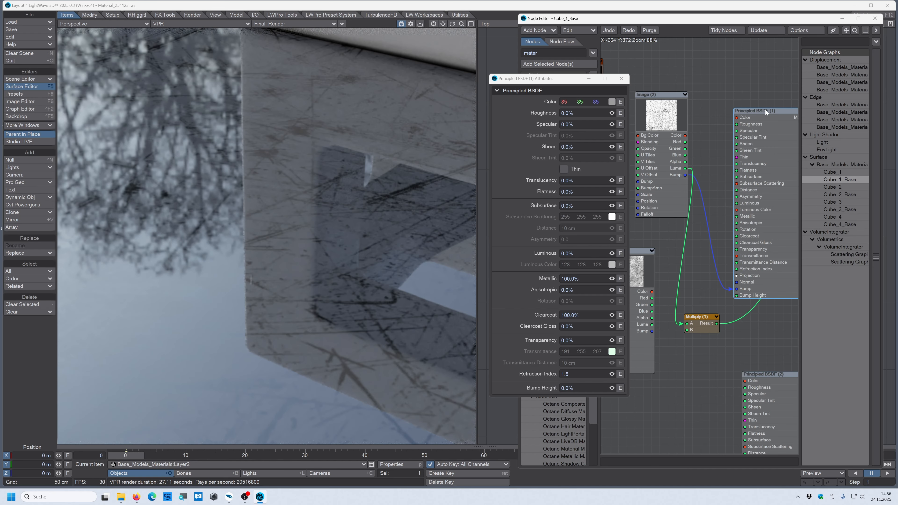
{"action": "left_click", "coordinate": [578, 391]}
{"action": "type", "text": "2"}
{"action": "key", "text": "Tab"}
{"action": "left_click", "coordinate": [558, 386]}
{"action": "type", "text": "1"}
{"action": "key", "text": "Tab"}
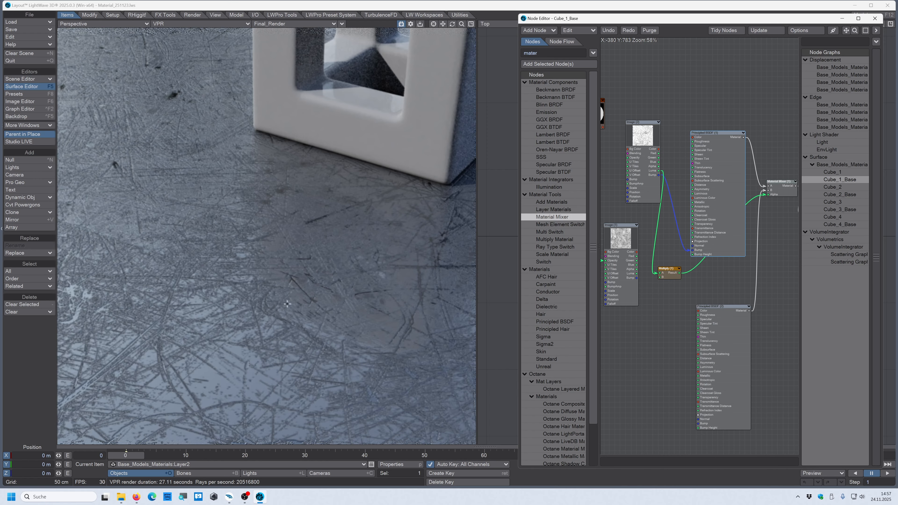
Change the color of Principled BSDF (2) to orange with RGB 191, 42, 0
{"action": "double_click", "coordinate": [717, 305]}
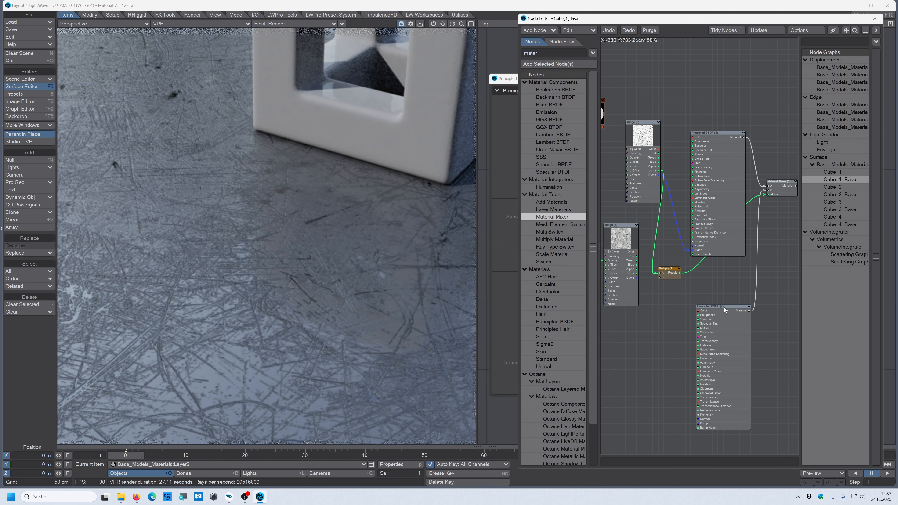
{"action": "double_click", "coordinate": [713, 306]}
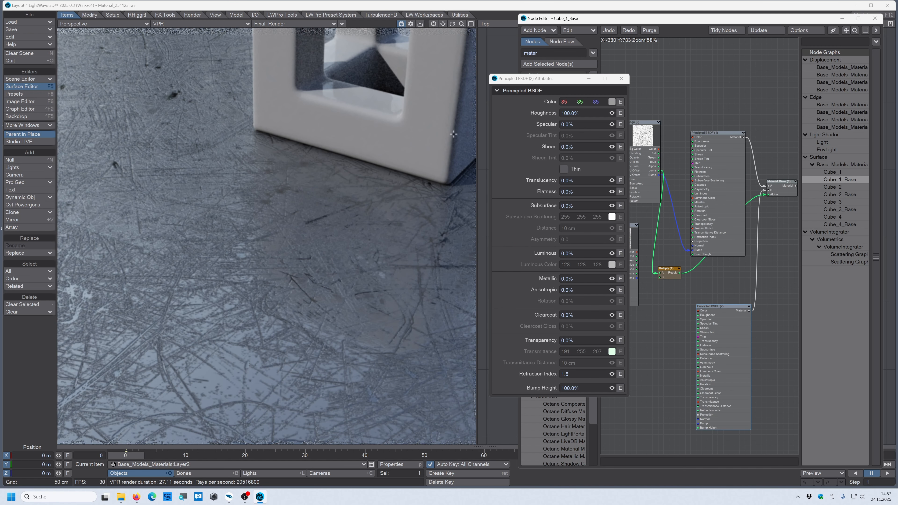
{"action": "left_click", "coordinate": [611, 102]}
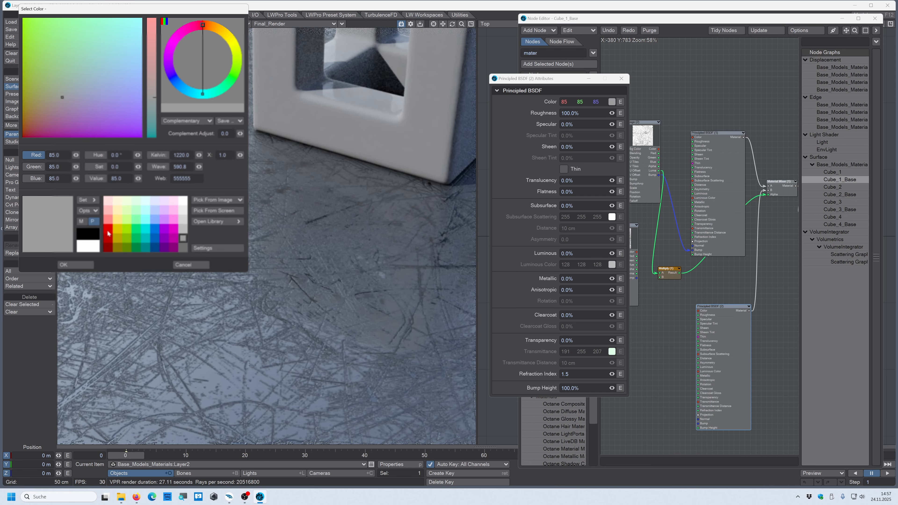
{"action": "left_click", "coordinate": [118, 228]}
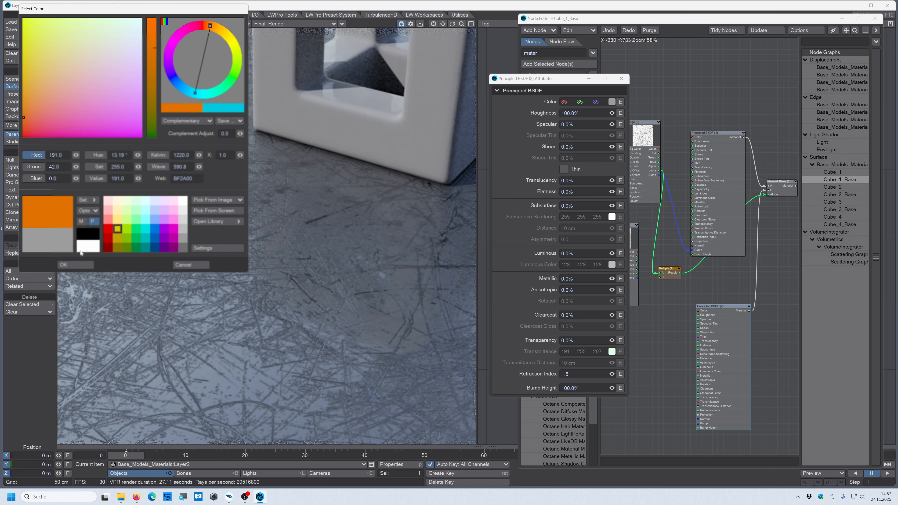
{"action": "left_click", "coordinate": [75, 264]}
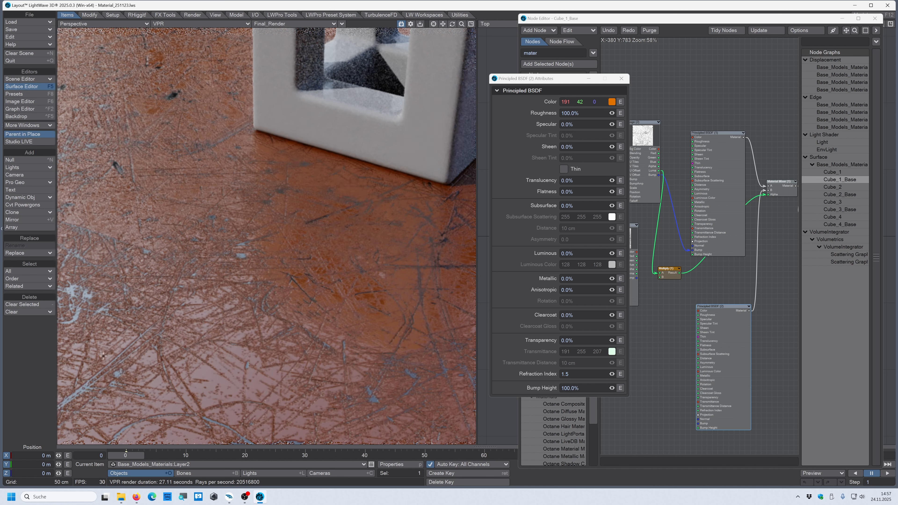
Tidy the node graph by moving Principled BSDF (1) up and spacing Color (1), Image (2) and Image (1) away from the BSDF nodes
{"action": "left_click_drag", "start_coordinate": [716, 135], "coordinate": [723, 104]}
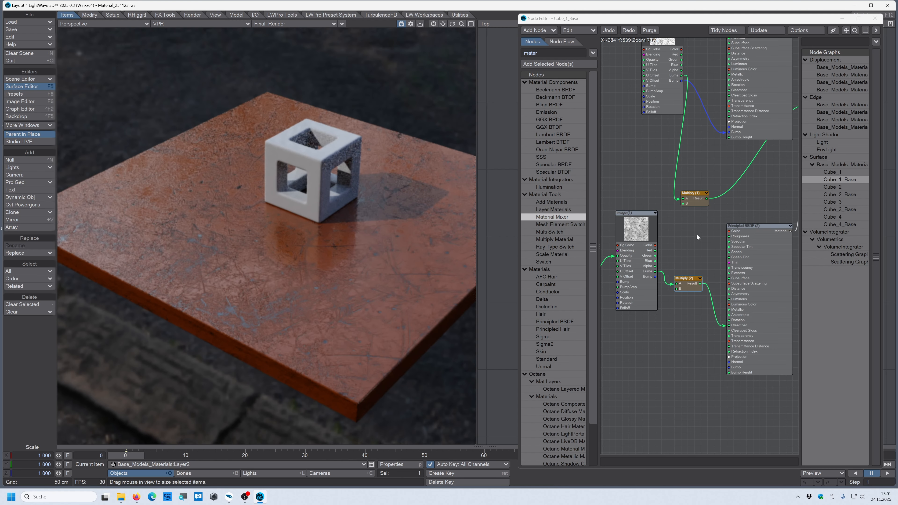
{"action": "scroll", "coordinate": [700, 230], "scroll_direction": "down", "scroll_amount": 5}
{"action": "left_click_drag", "start_coordinate": [693, 244], "coordinate": [722, 269], "text": "alt"}
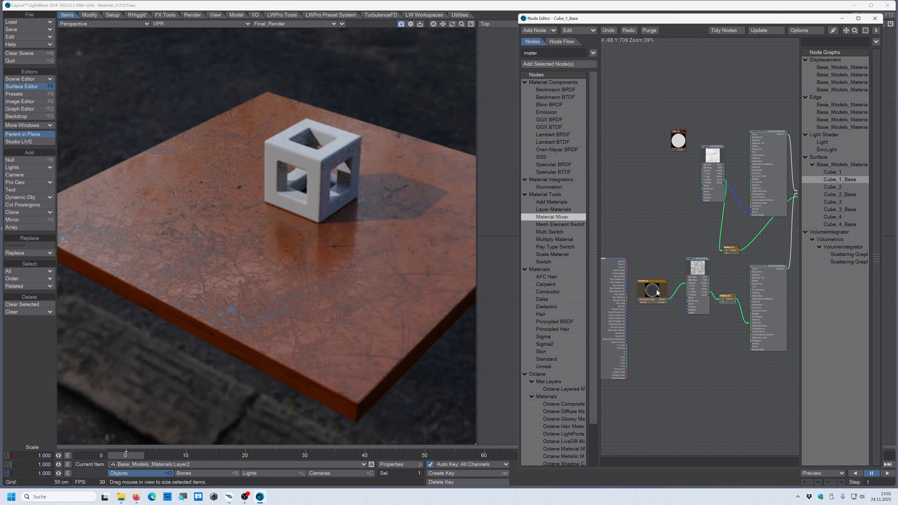
{"action": "left_click_drag", "start_coordinate": [680, 147], "coordinate": [636, 139]}
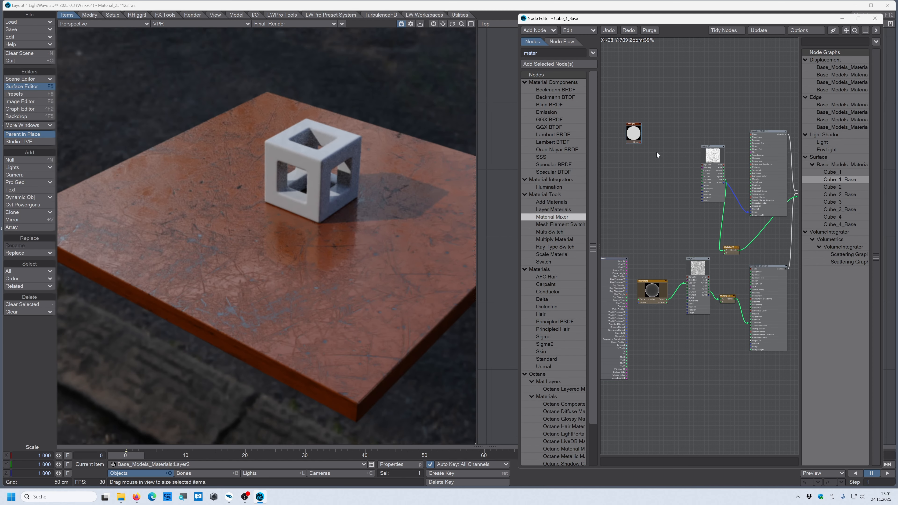
{"action": "left_click_drag", "start_coordinate": [712, 156], "coordinate": [679, 152]}
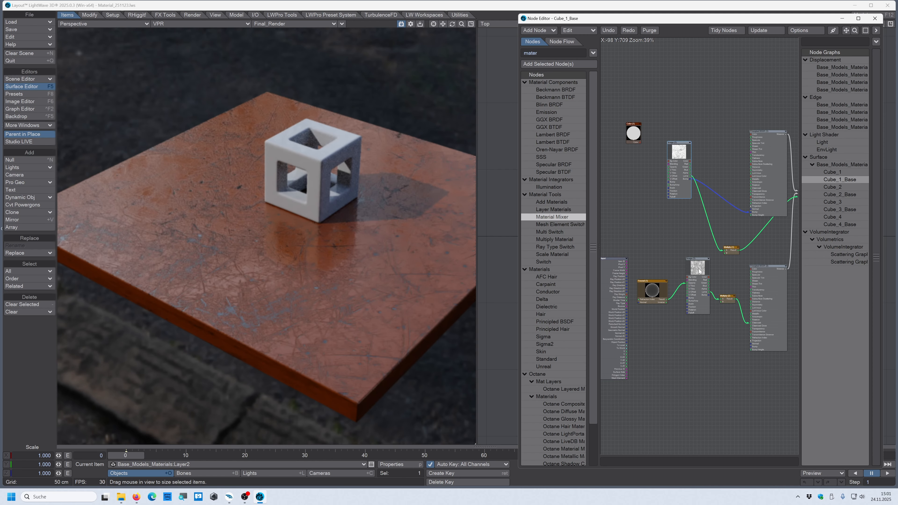
{"action": "left_click_drag", "start_coordinate": [699, 271], "coordinate": [689, 253]}
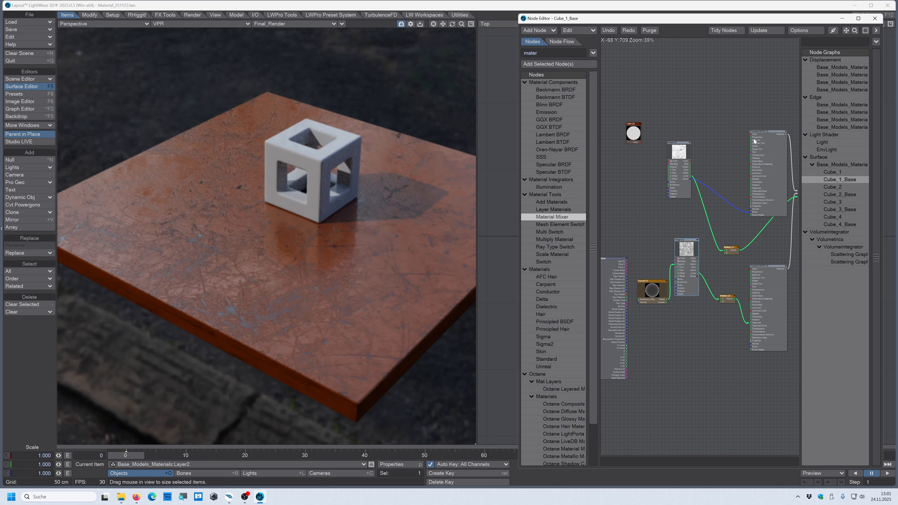
{"action": "scroll", "coordinate": [740, 323], "scroll_direction": "up", "scroll_amount": 2}
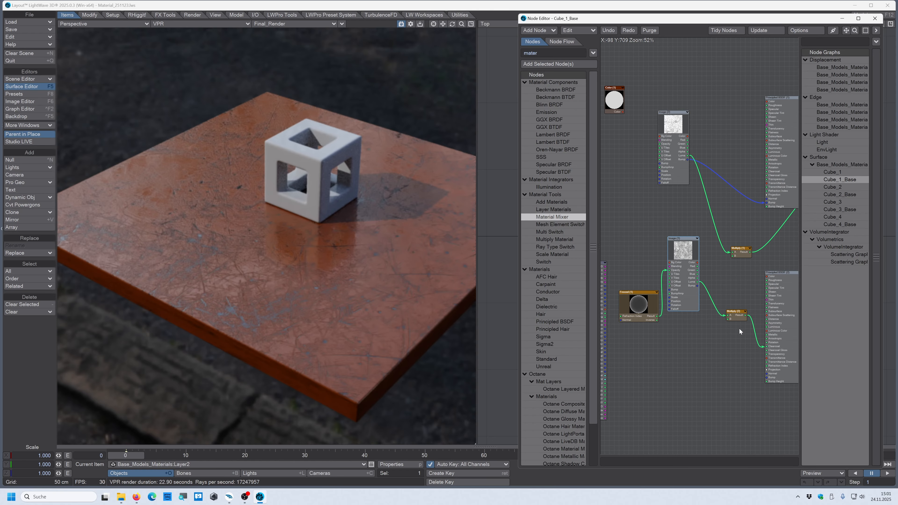
{"action": "scroll", "coordinate": [772, 350], "scroll_direction": "down", "scroll_amount": 2}
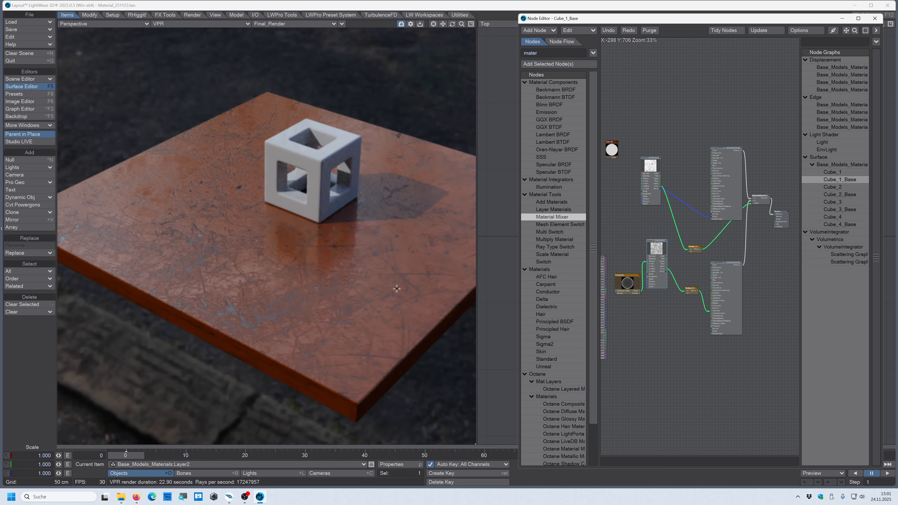